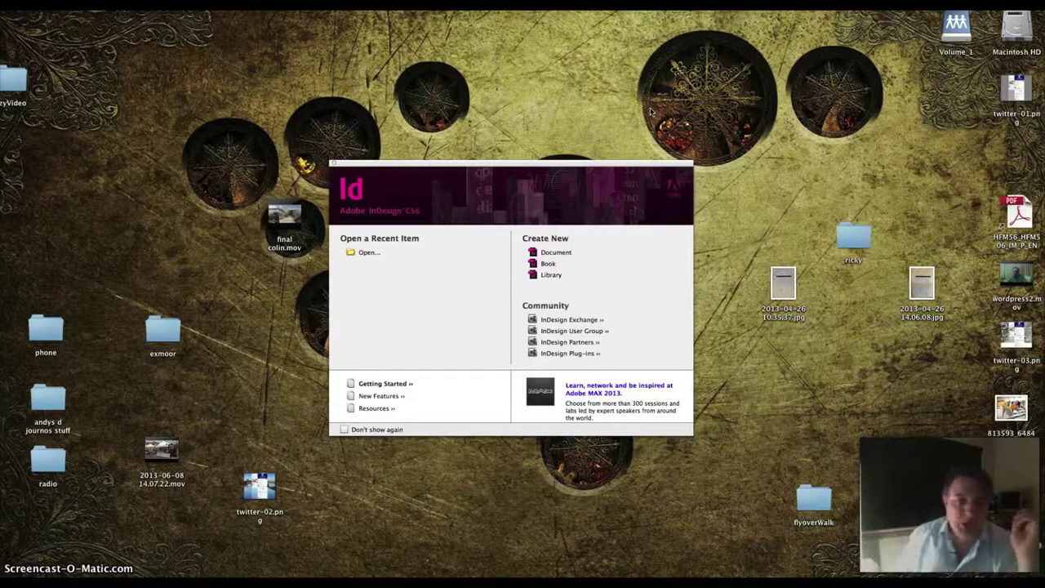
Start a new A5 landscape document (210 × 148 mm) and reveal the bleed and slug settings
click(562, 253)
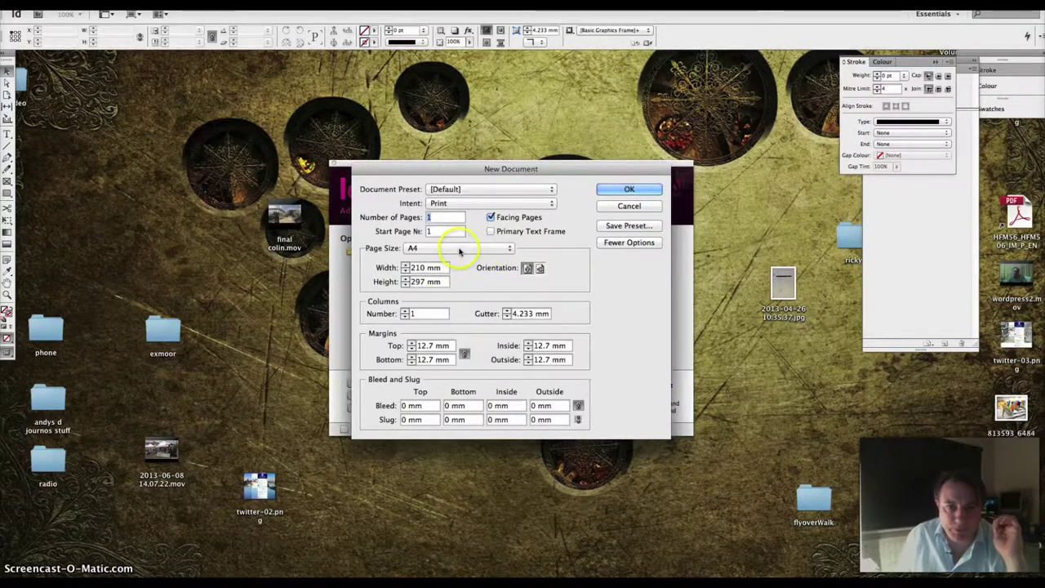
click(460, 249)
click(463, 238)
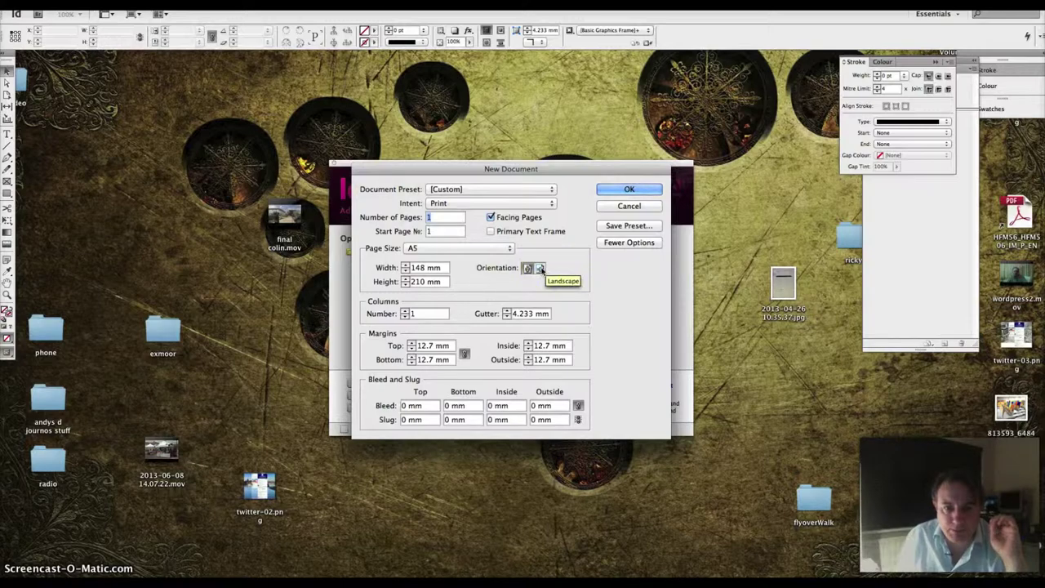
click(540, 268)
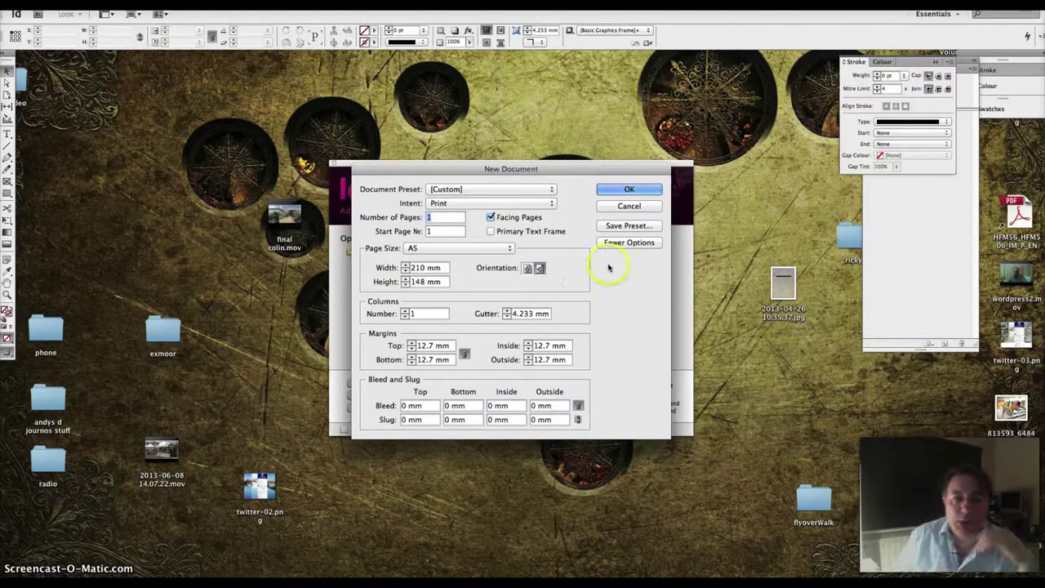
click(625, 243)
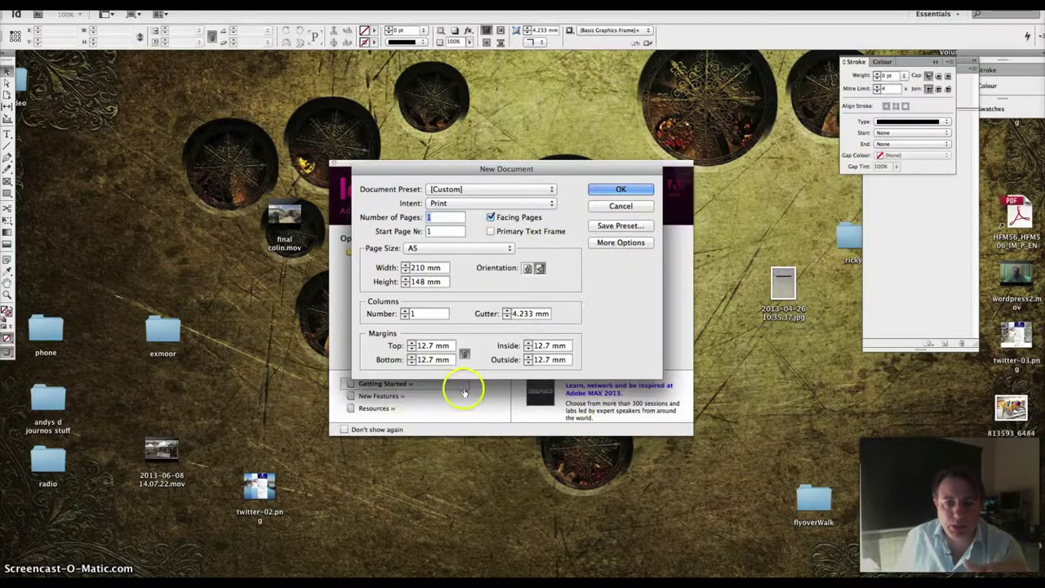
click(625, 242)
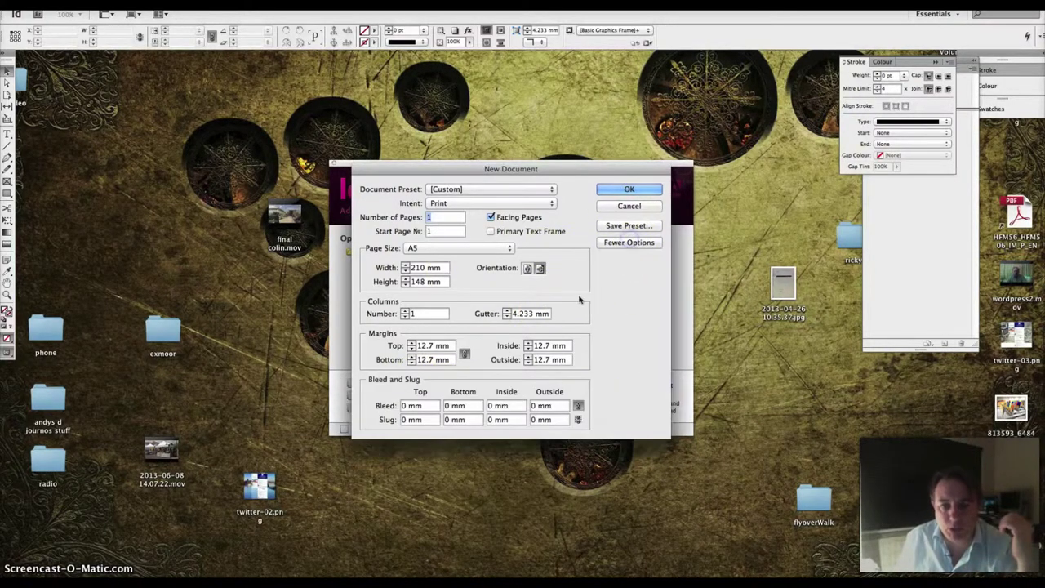
Enter a 5 mm bleed and apply it to every side
click(400, 406)
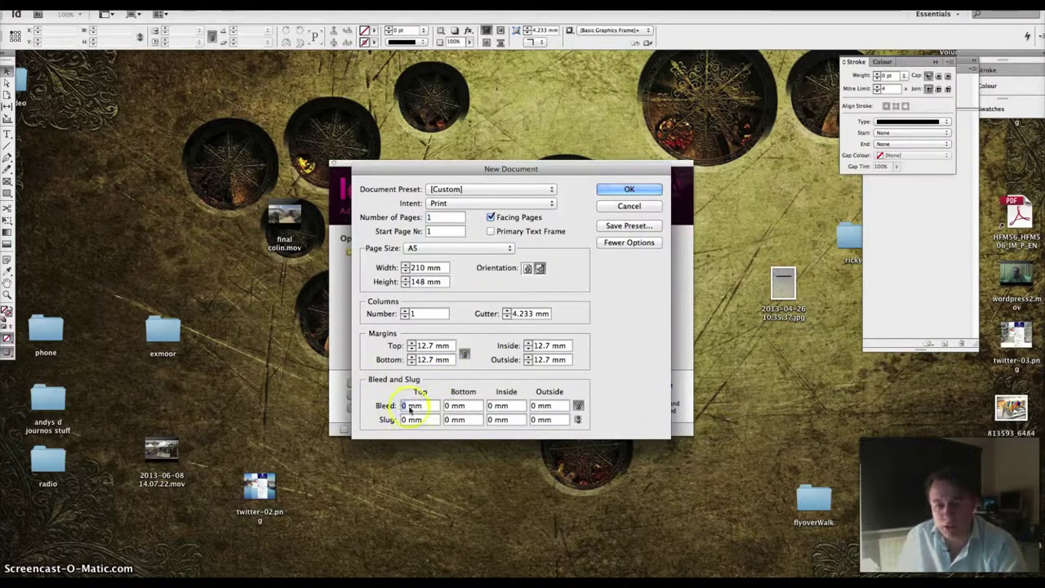
text(5)
click(459, 412)
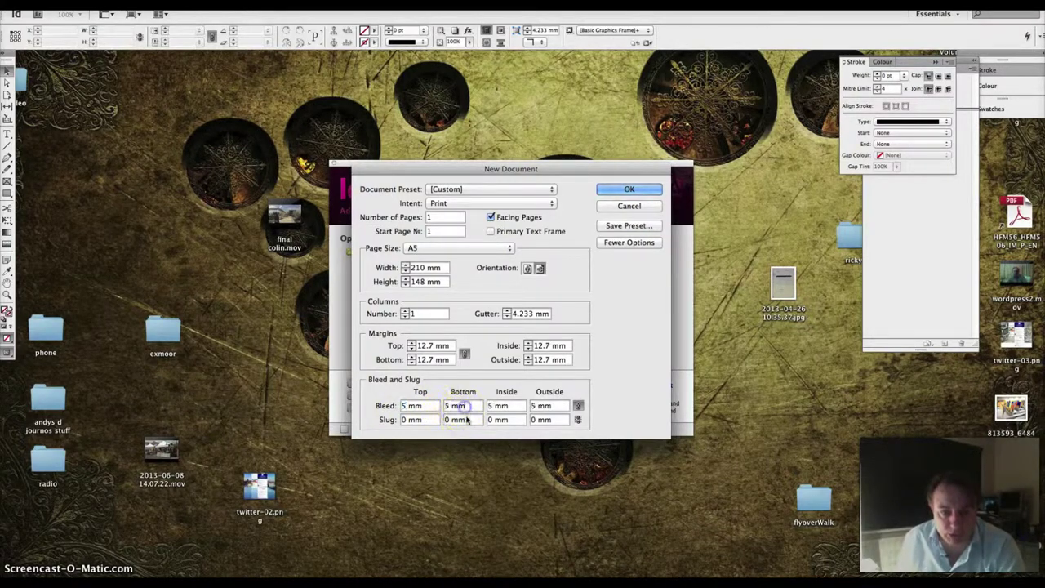
click(402, 408)
click(455, 408)
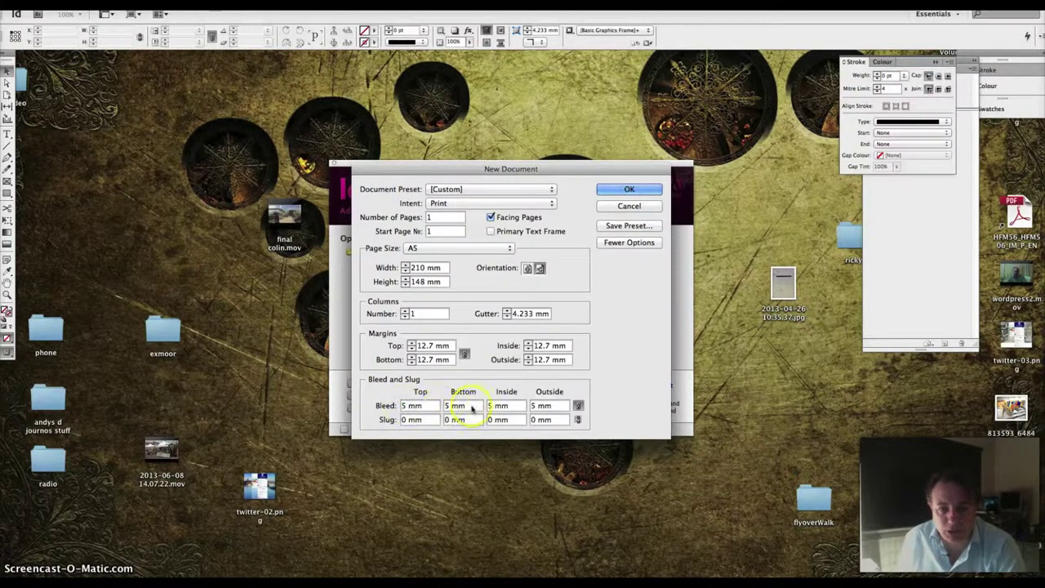
click(549, 411)
click(426, 407)
click(552, 405)
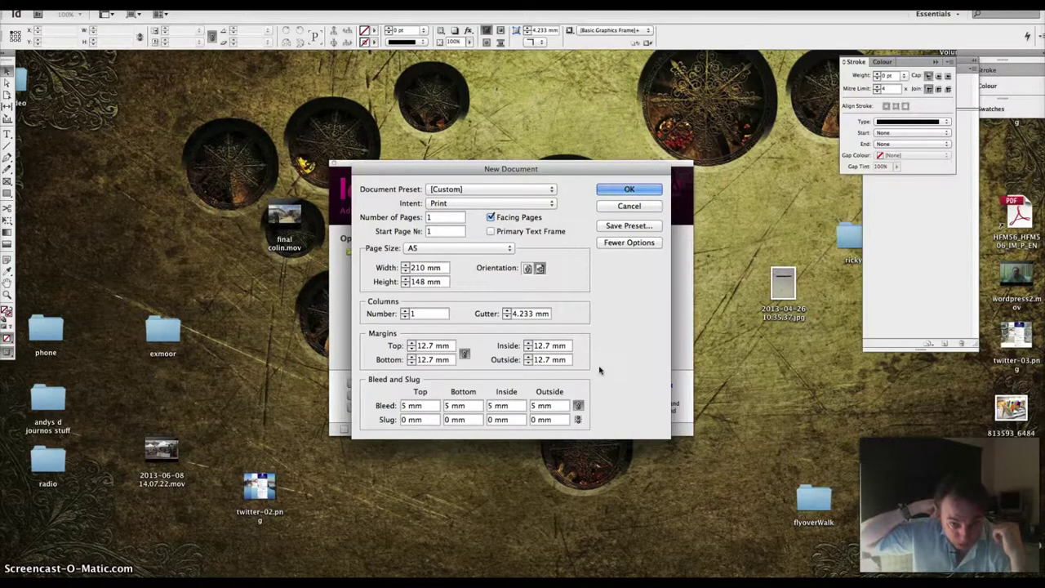
click(577, 405)
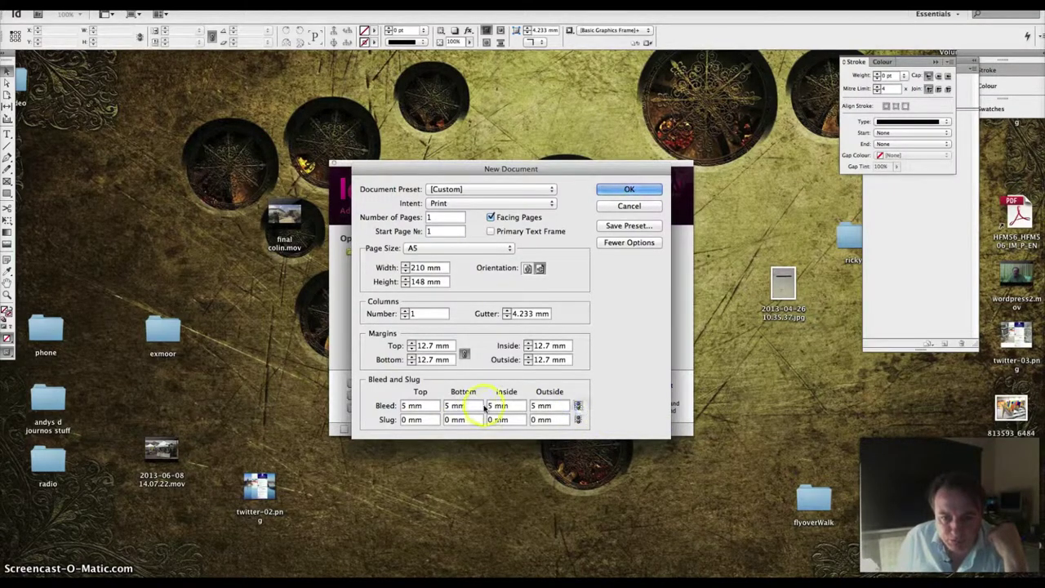
Adjust the bottom bleed value and create the blank document, Untitled-2
click(445, 405)
text(0)
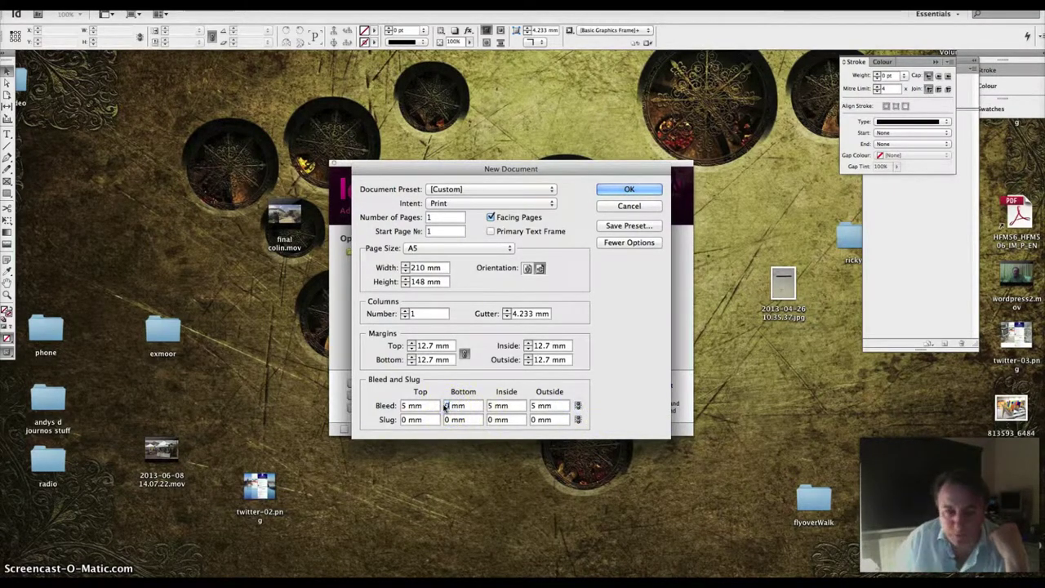
click(625, 189)
click(560, 256)
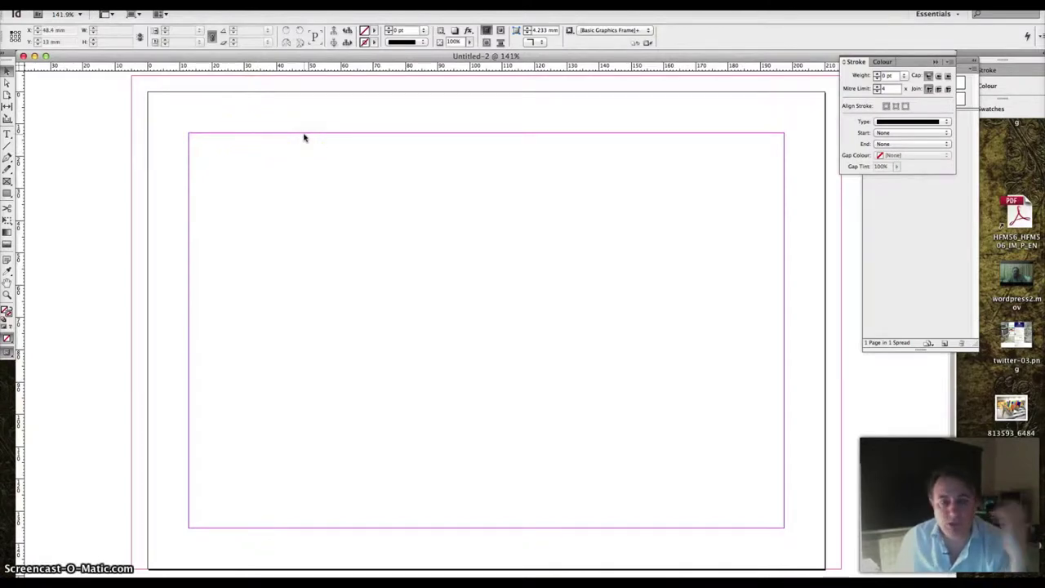
mouse_move(299, 137)
mouse_down()
mouse_move(135, 70)
mouse_move(128, 213)
mouse_up()
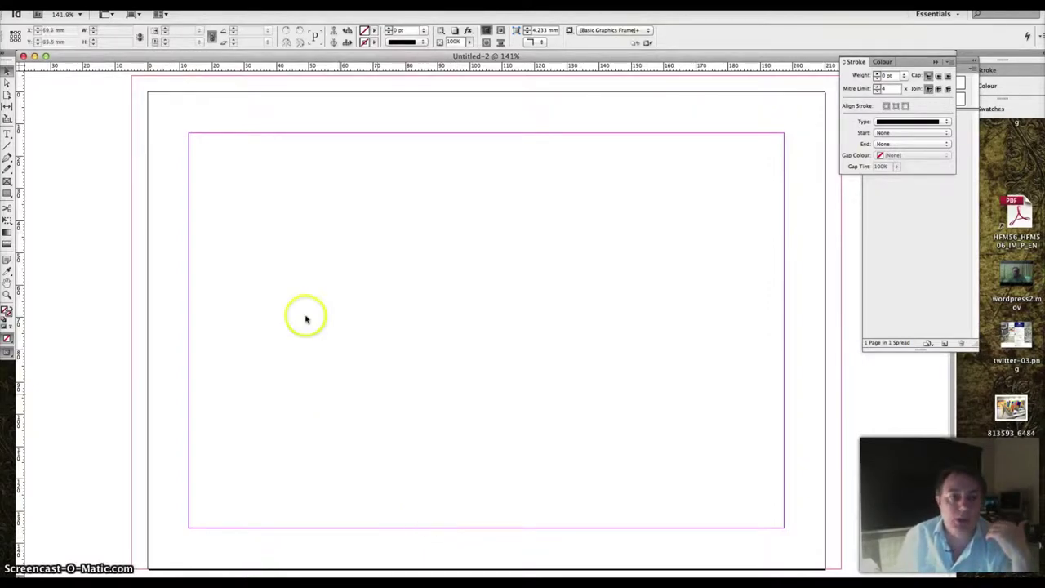
click(219, 107)
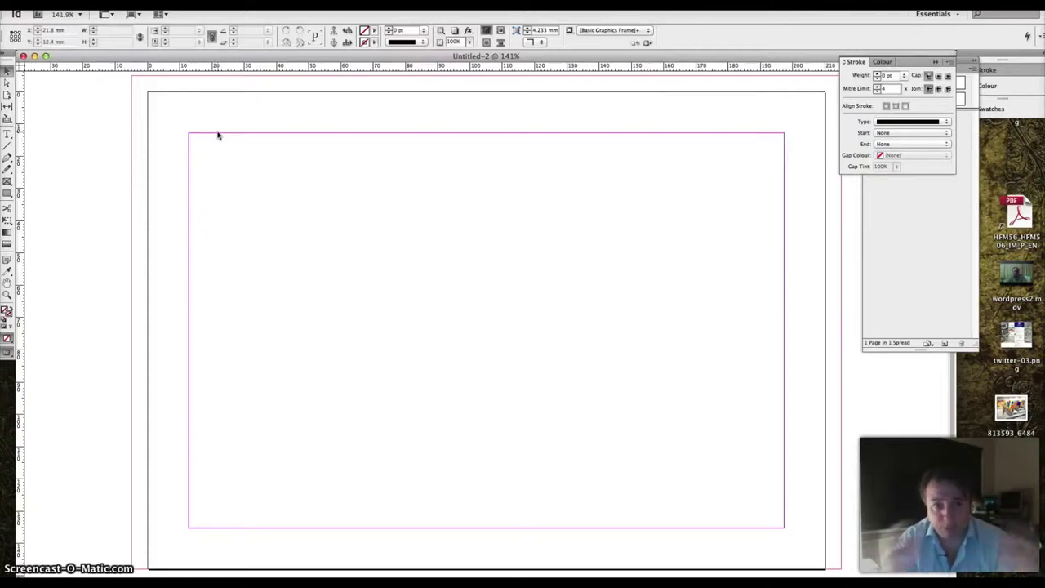
Set all margins to 5 mm and the column count to 5 in Margins and Columns
click(198, 115)
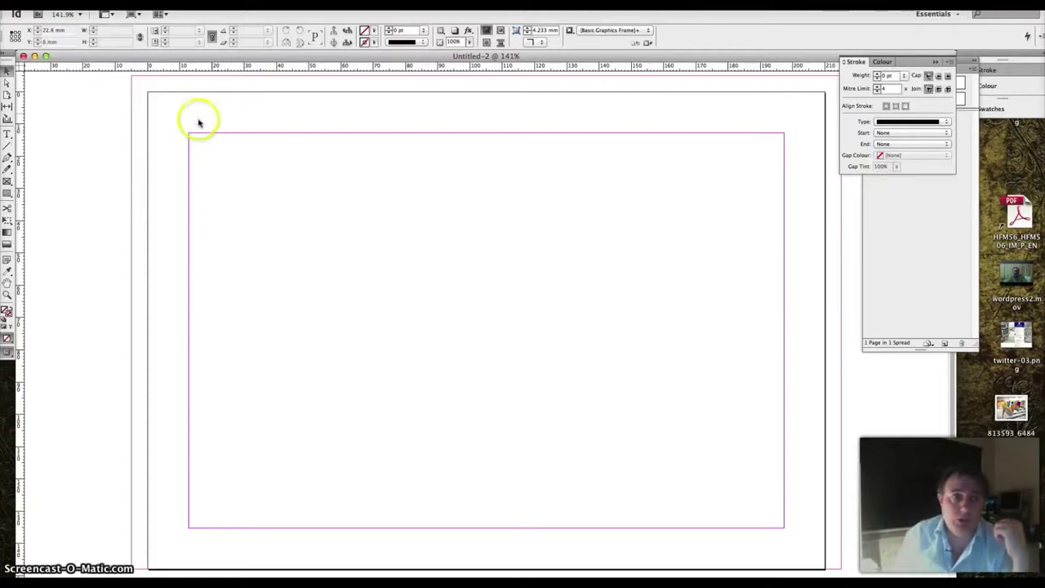
click(112, 9)
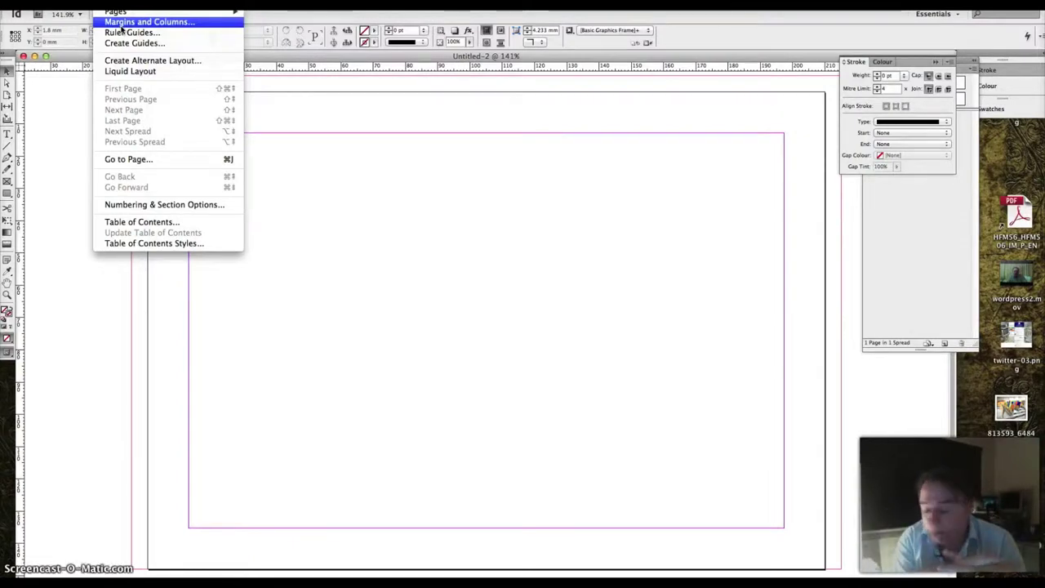
mouse_move(151, 4)
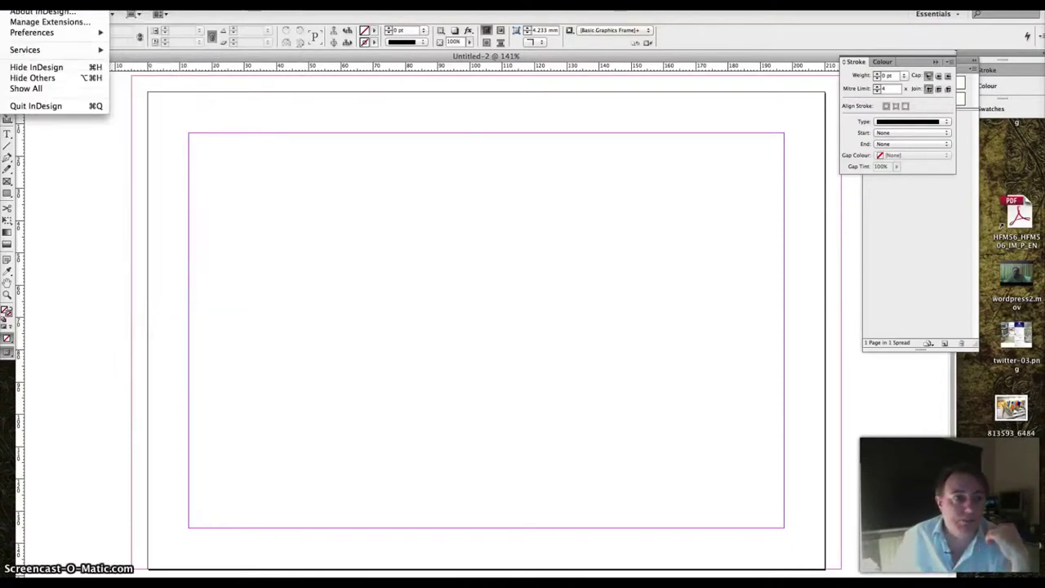
mouse_move(115, 4)
click(131, 21)
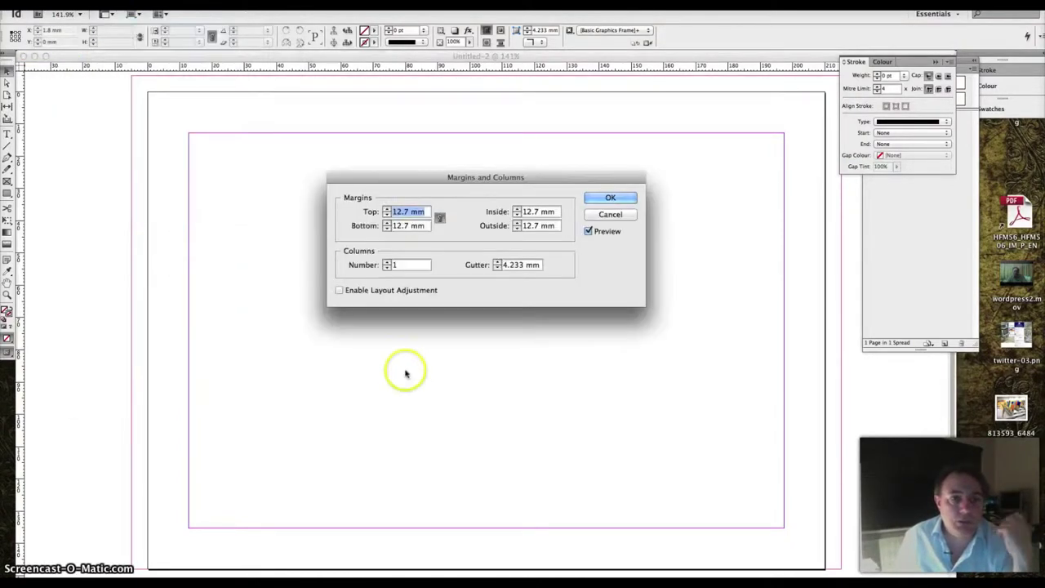
text(0)
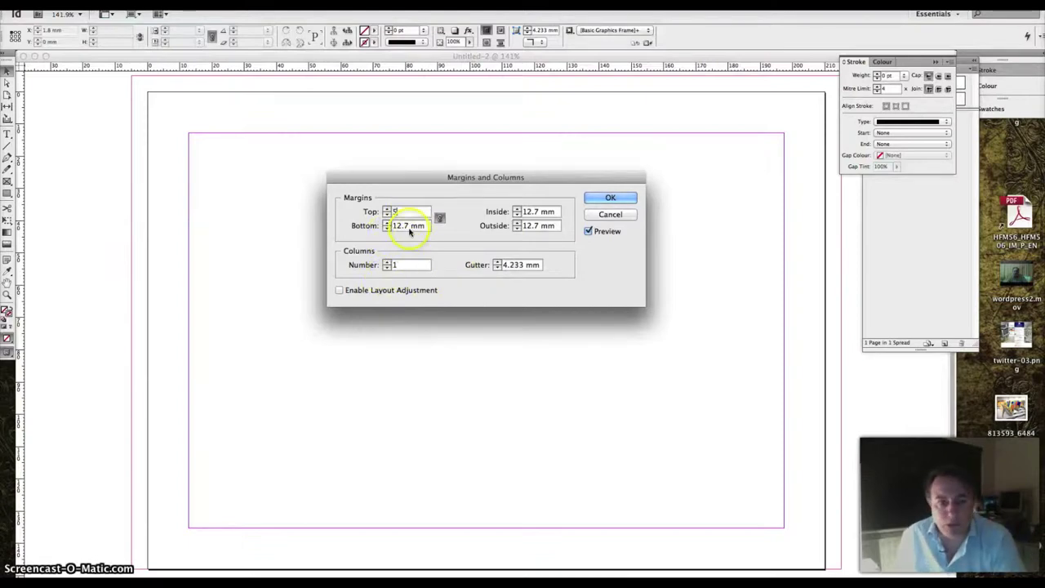
key(Tab)
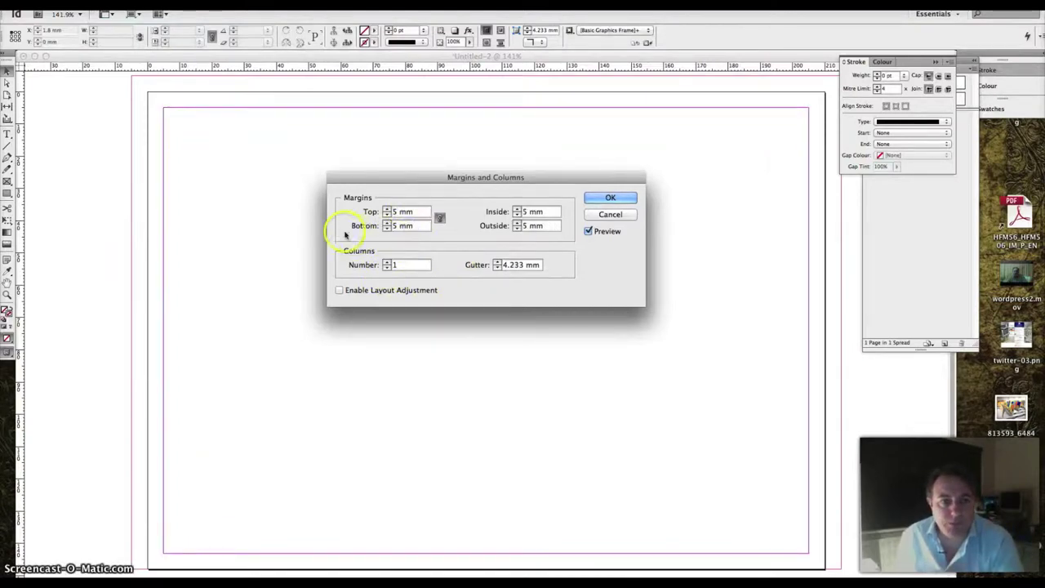
click(387, 265)
click(387, 263)
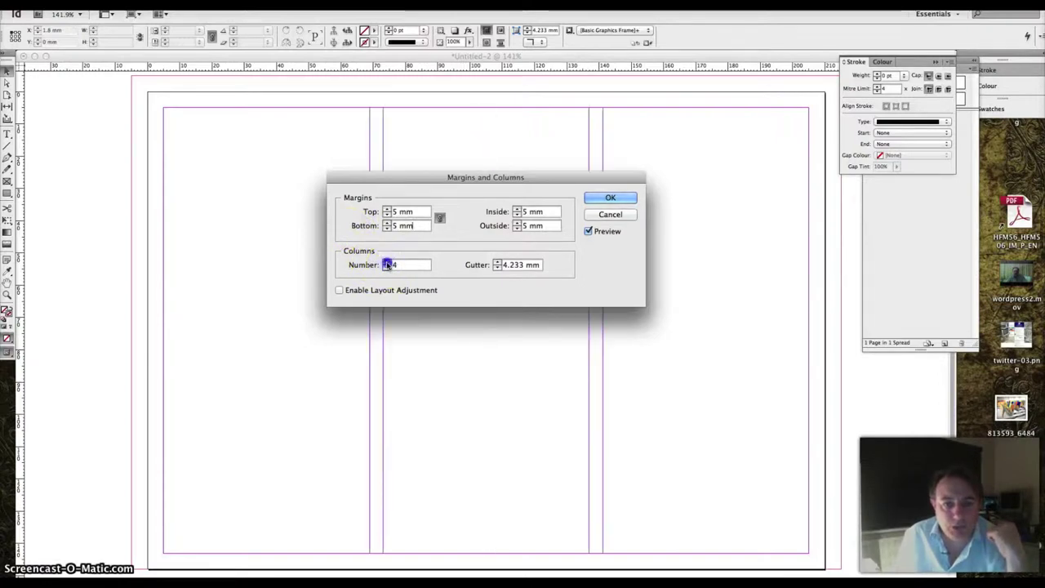
click(387, 263)
click(387, 263)
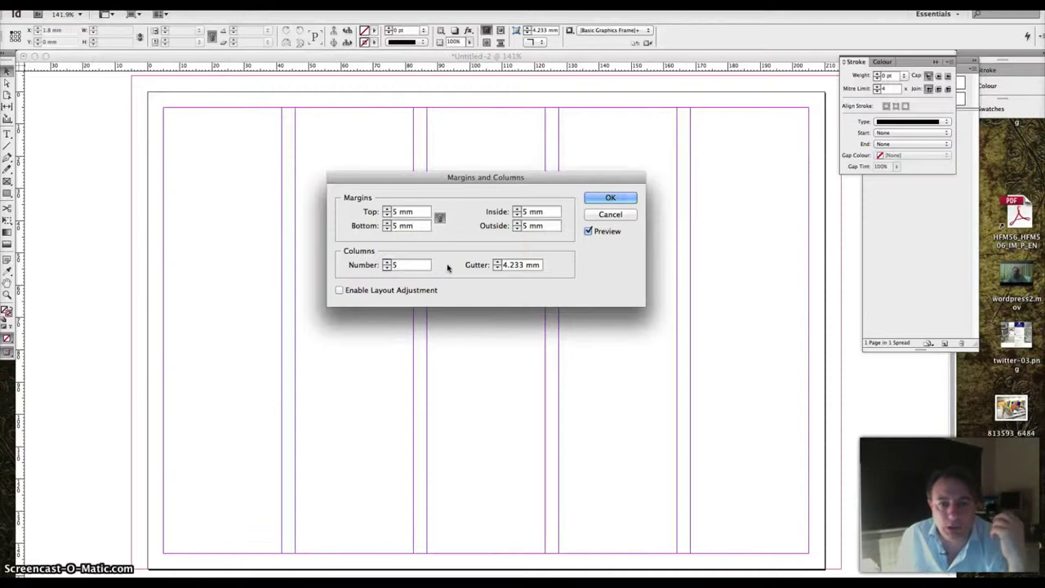
click(611, 198)
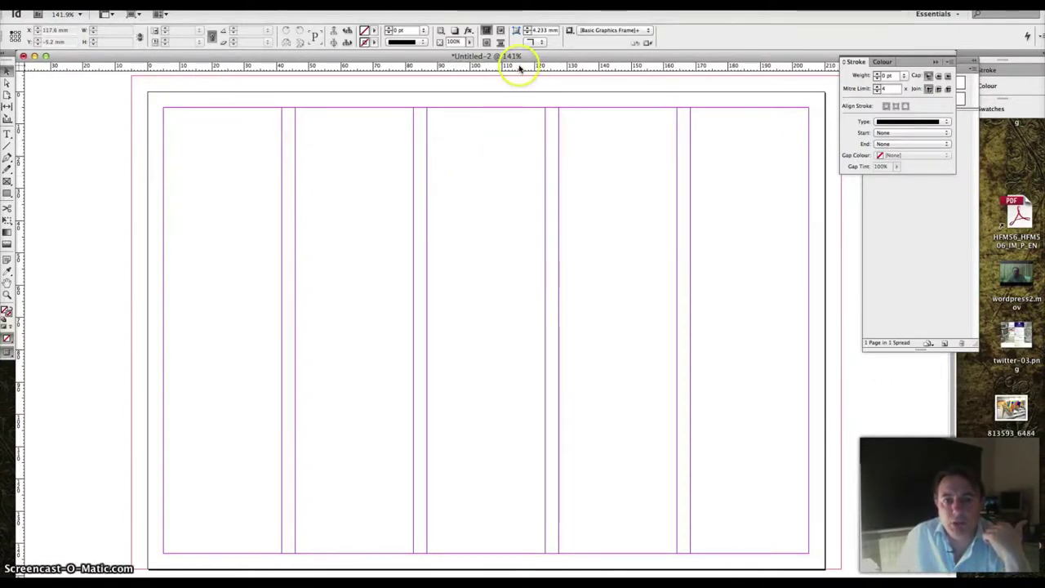
Drag a horizontal ruler guide down to 48.2 mm from the top of the page
click(519, 68)
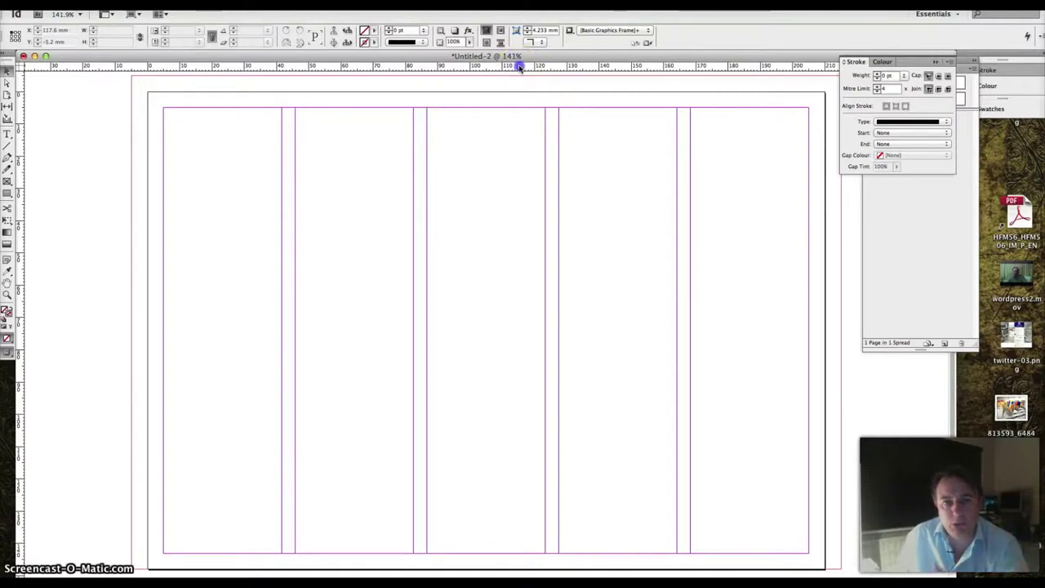
mouse_move(519, 67)
mouse_down()
mouse_move(518, 109)
mouse_move(522, 71)
mouse_move(532, 84)
mouse_move(495, 247)
mouse_up()
click(499, 210)
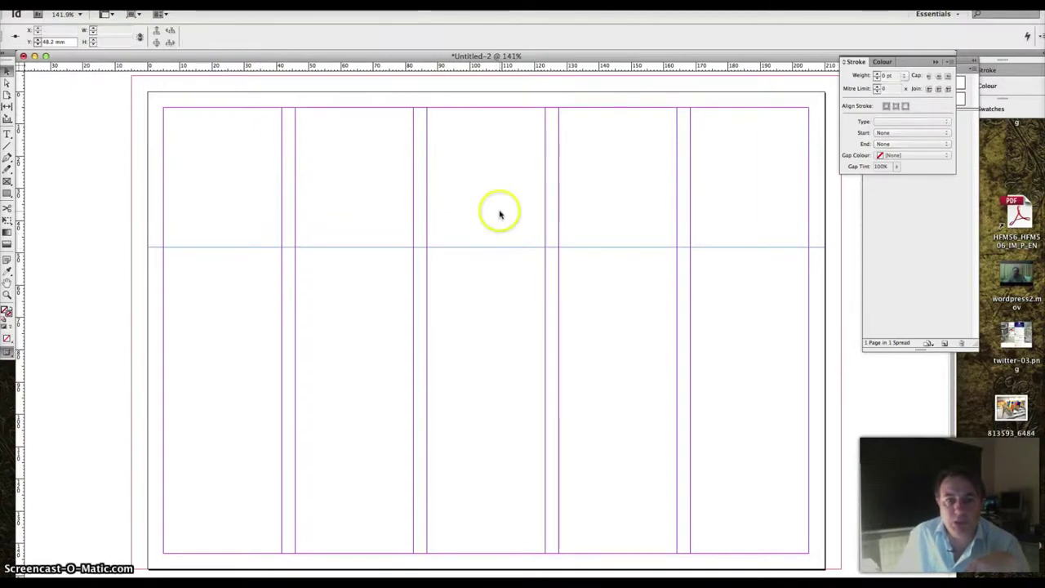
Draw rectangle frames in columns 3, 4 and 5 from the guide to the bottom margin
click(7, 183)
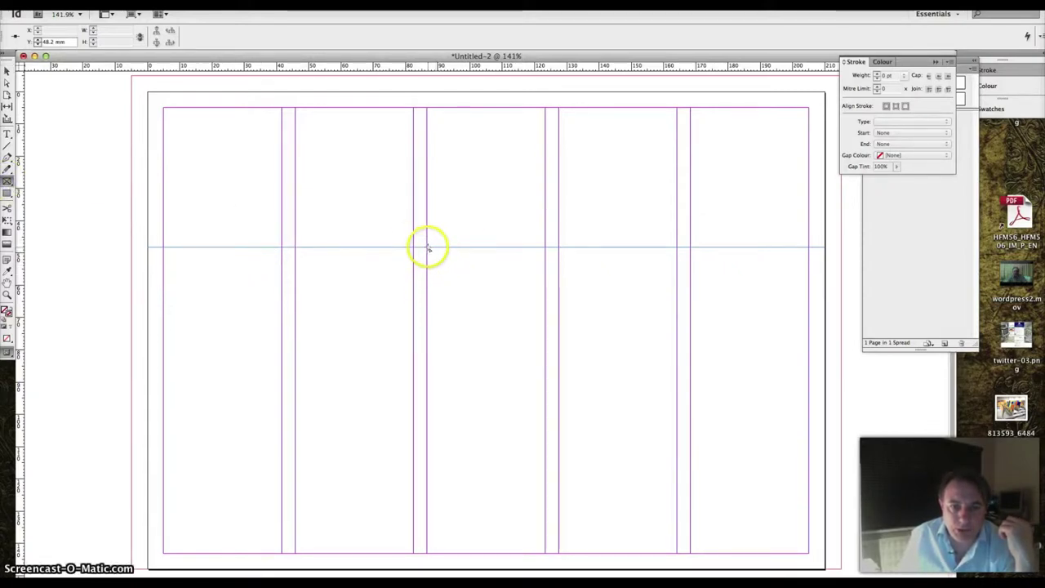
drag(427, 248, 546, 553)
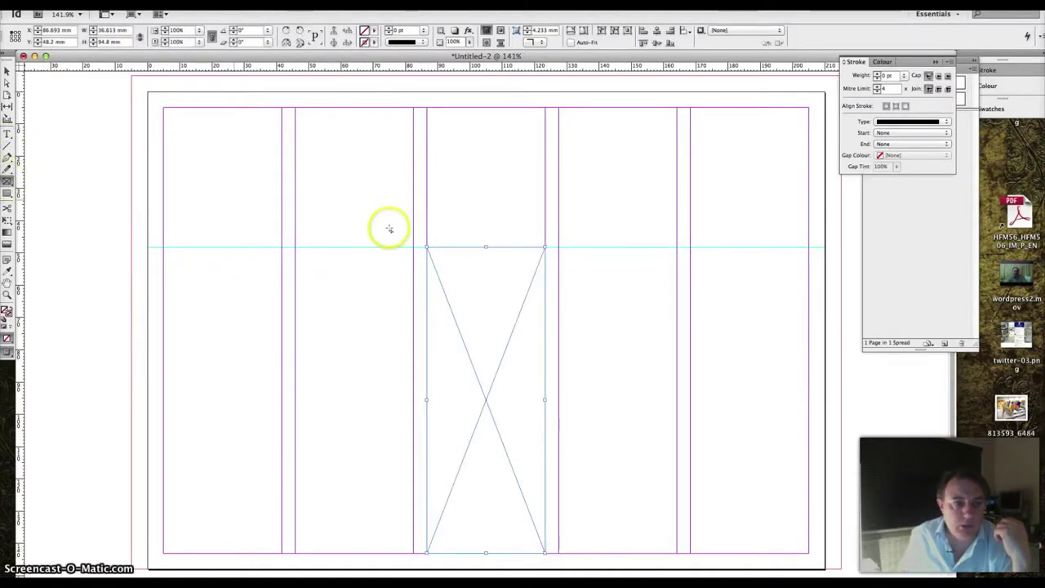
drag(560, 247, 676, 553)
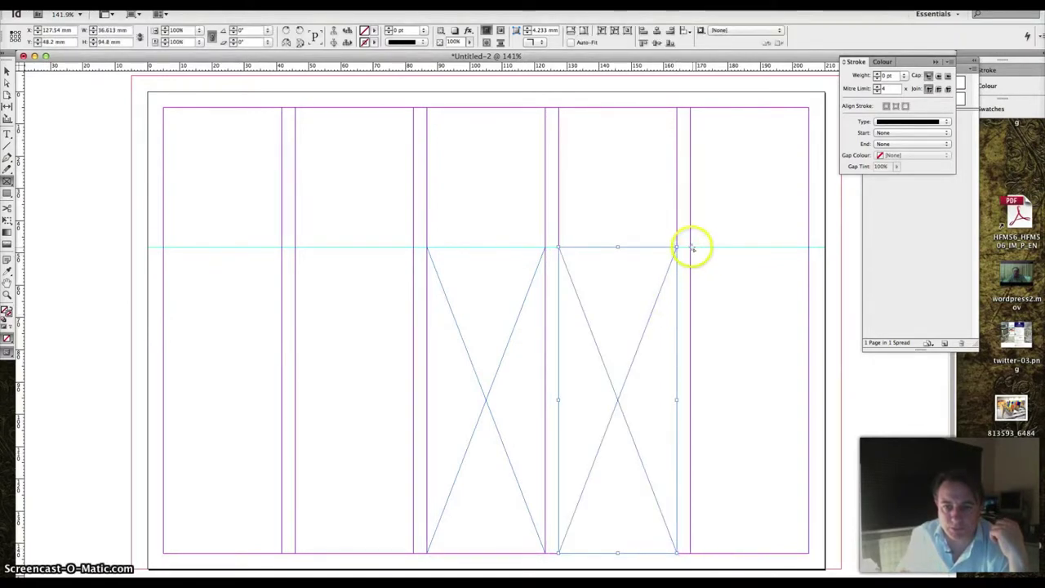
drag(691, 246, 807, 553)
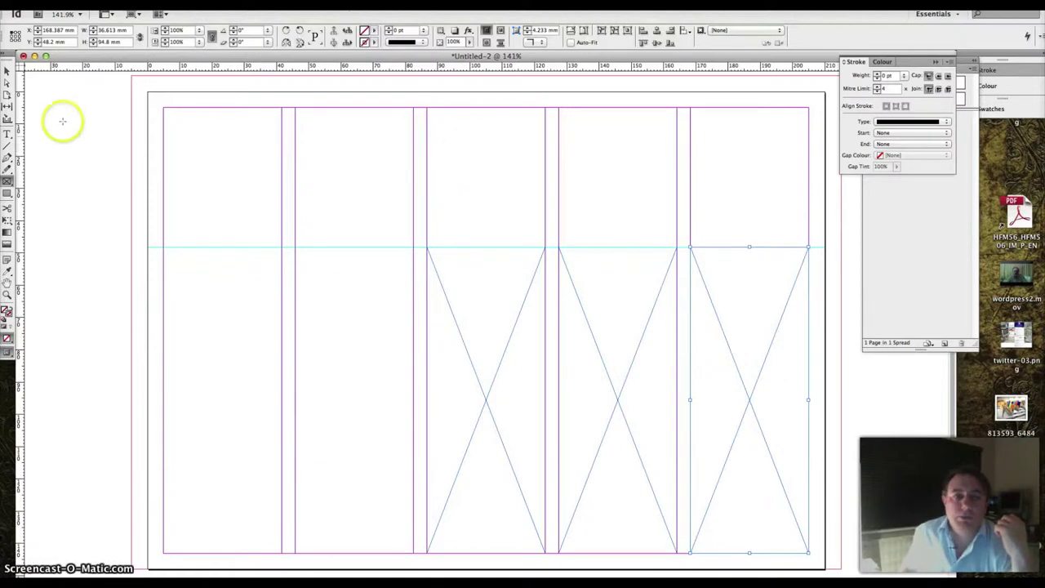
click(6, 72)
click(485, 160)
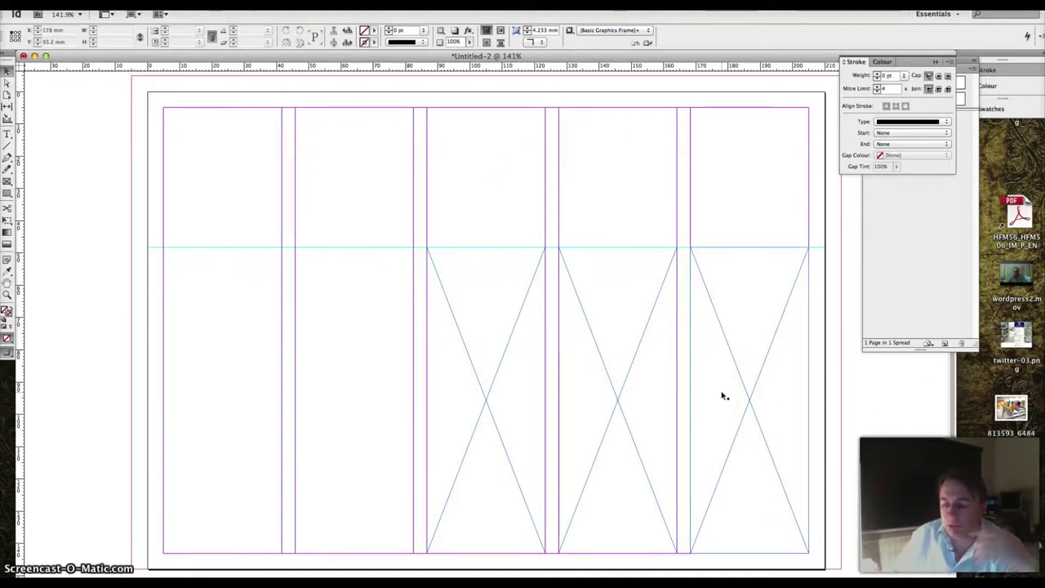
Place lipsum.doc text into the third-column frame and select that frame
drag(735, 398, 480, 366)
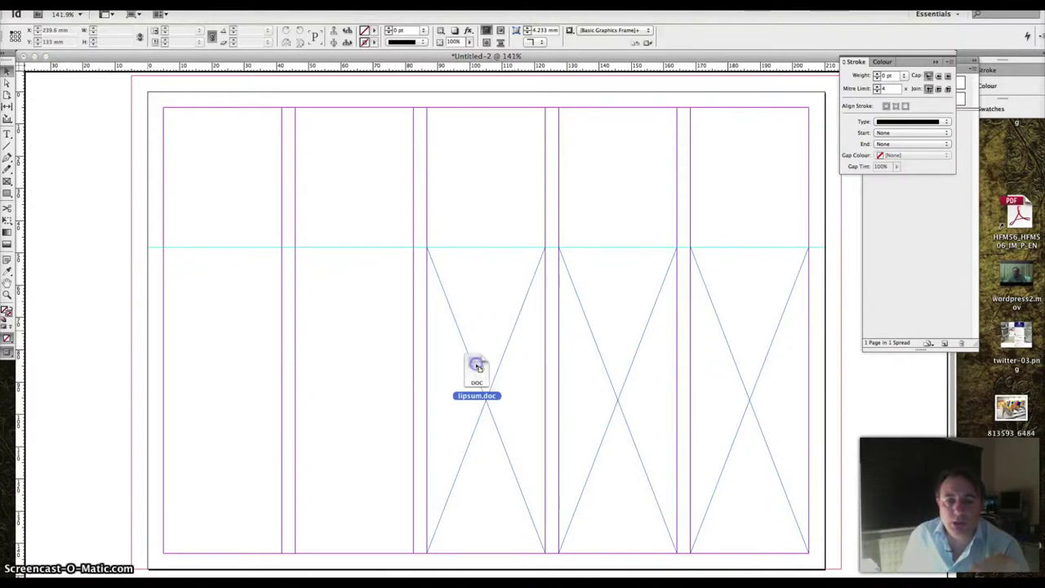
drag(478, 367, 479, 367)
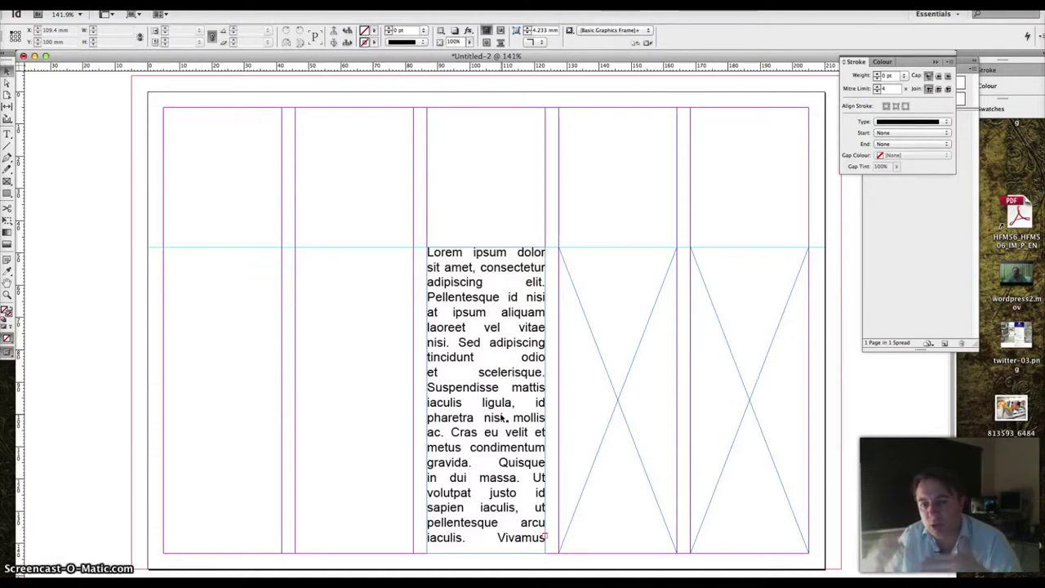
click(544, 537)
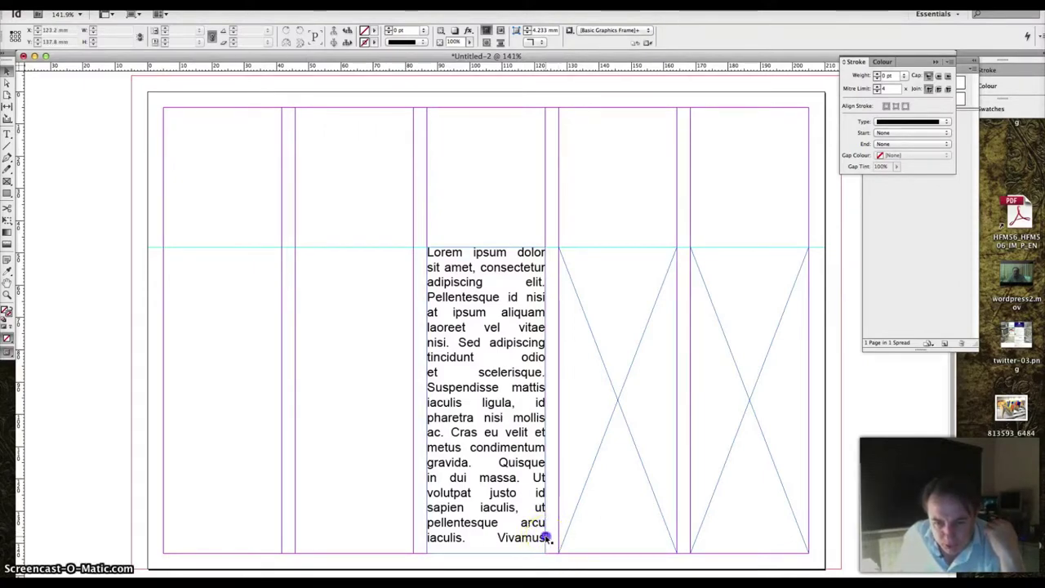
Thread the overset text into the fourth-column frame and lower its top to 63.8 mm
click(545, 539)
click(545, 537)
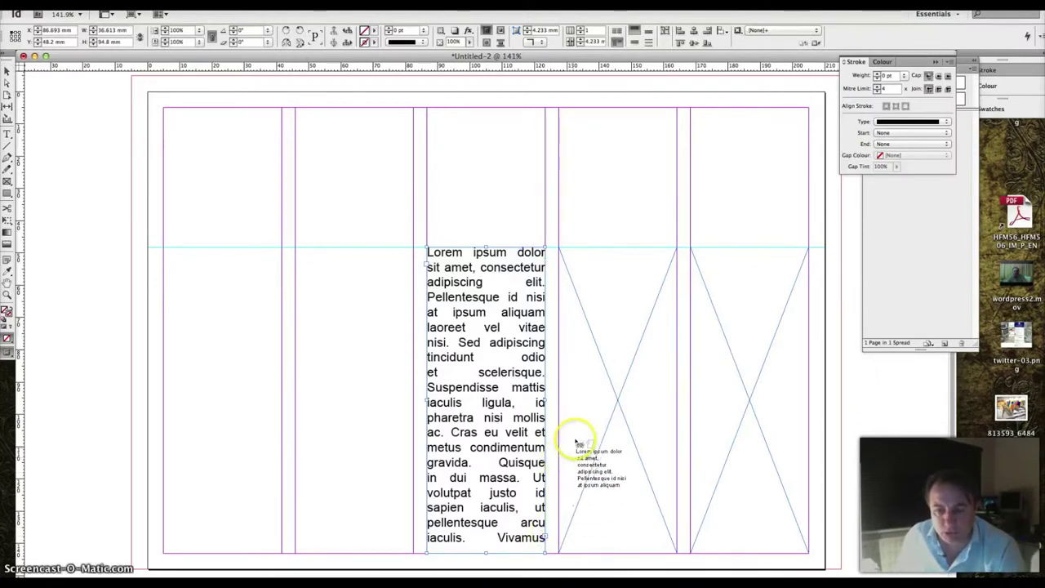
click(596, 288)
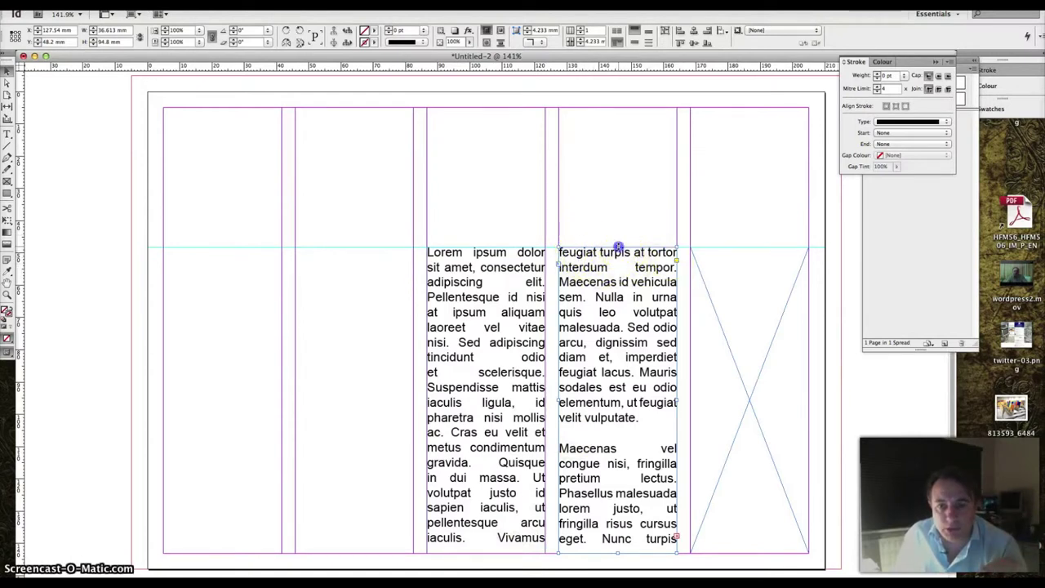
drag(618, 242, 622, 298)
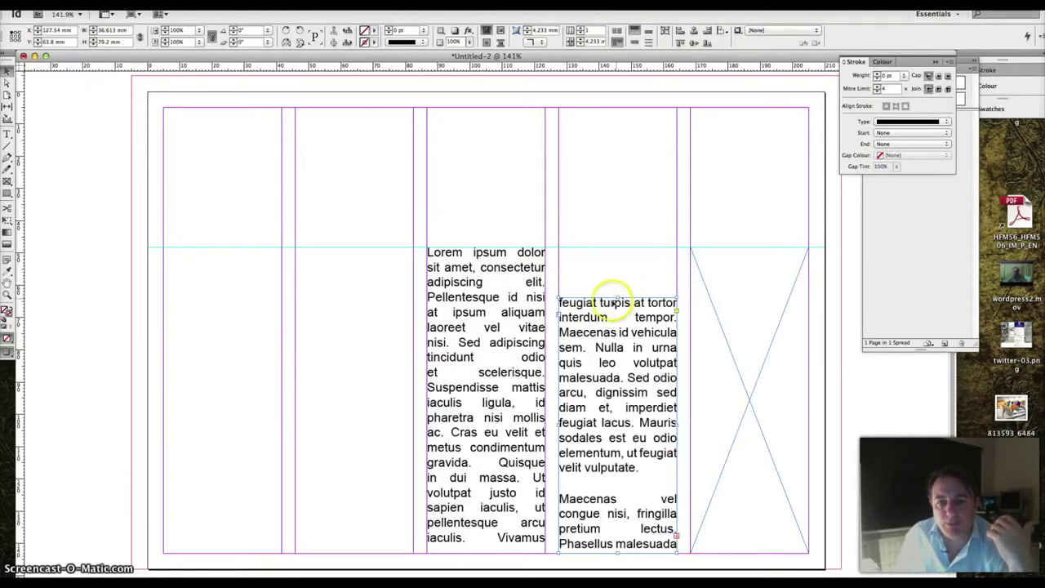
Restore the middle frame to the bottom margin and the fourth frame's top to the guide
click(487, 553)
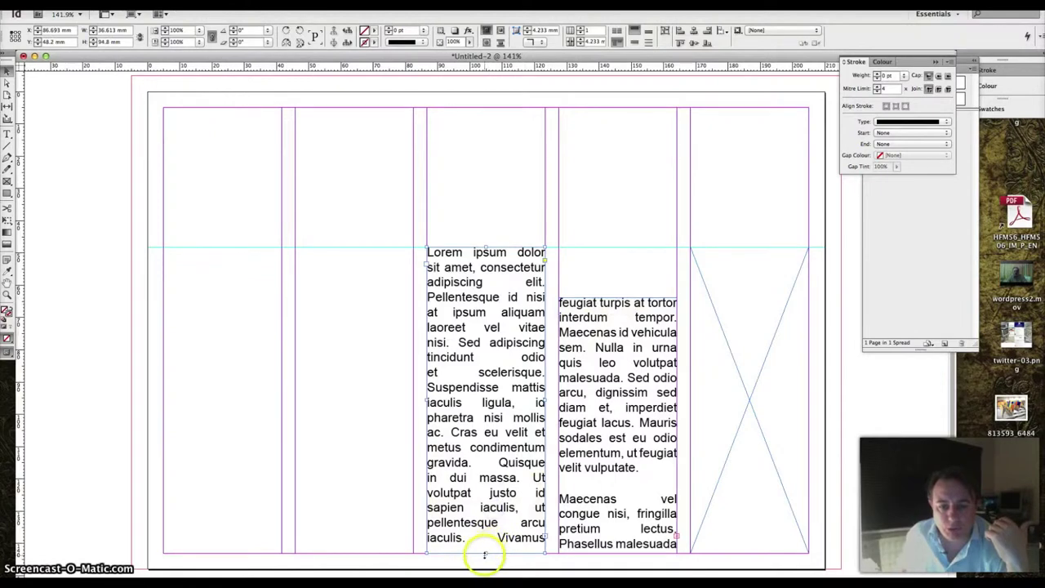
drag(487, 553, 486, 487)
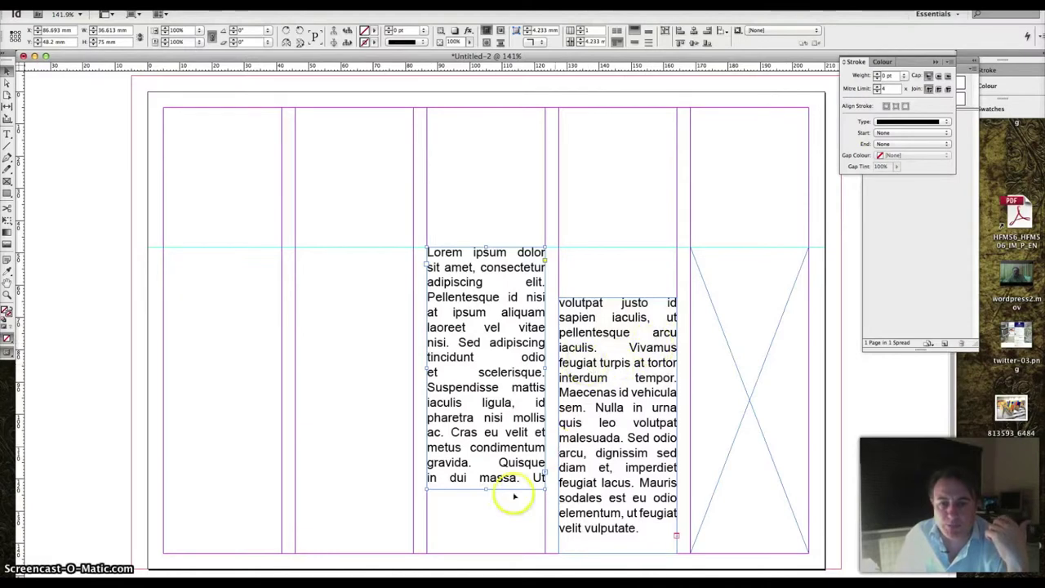
drag(486, 489, 487, 553)
click(635, 400)
drag(617, 297, 620, 245)
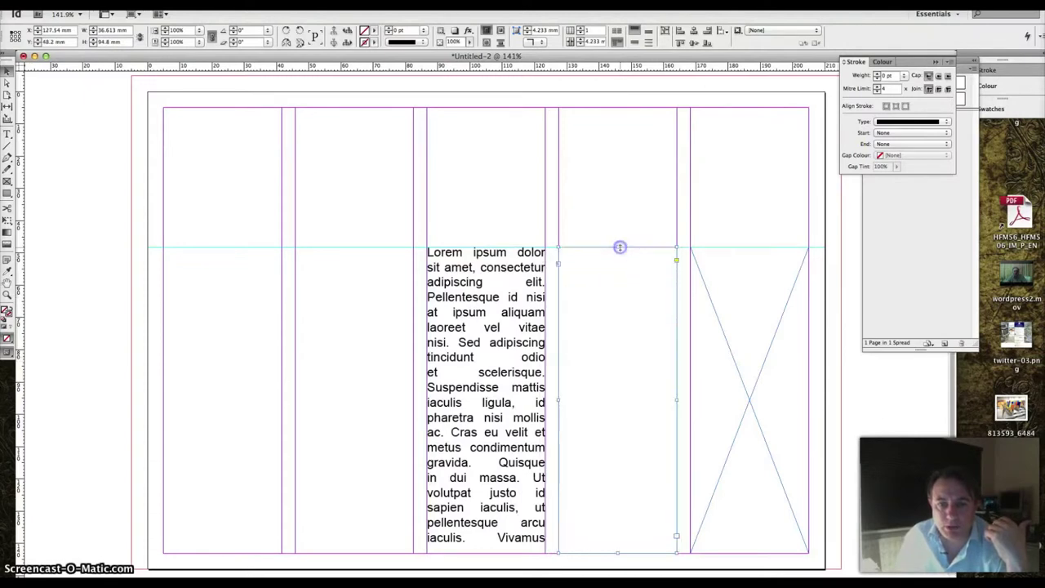
Flow the fourth column's overset text into the fifth-column frame
click(677, 538)
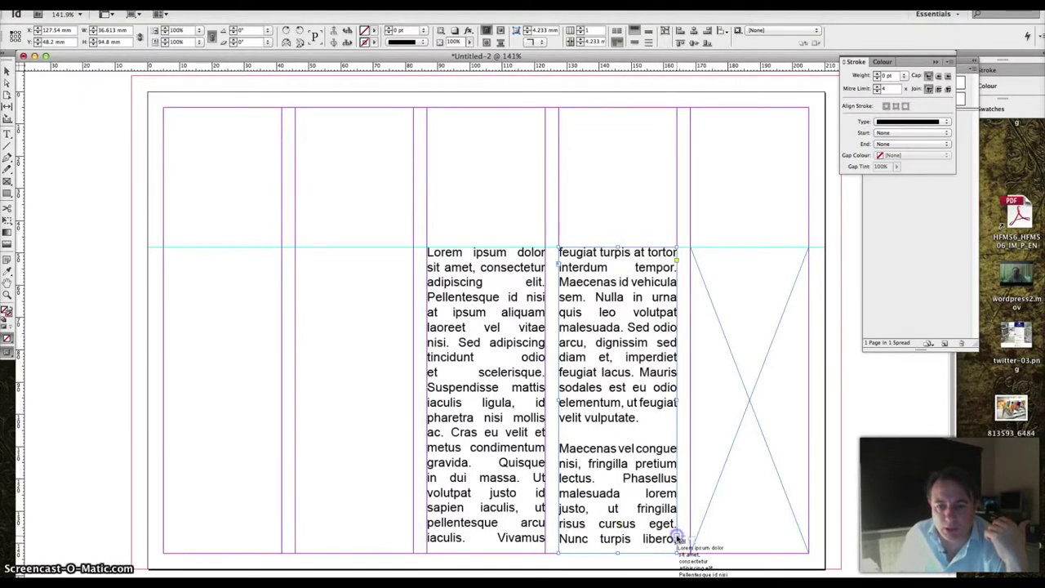
click(710, 284)
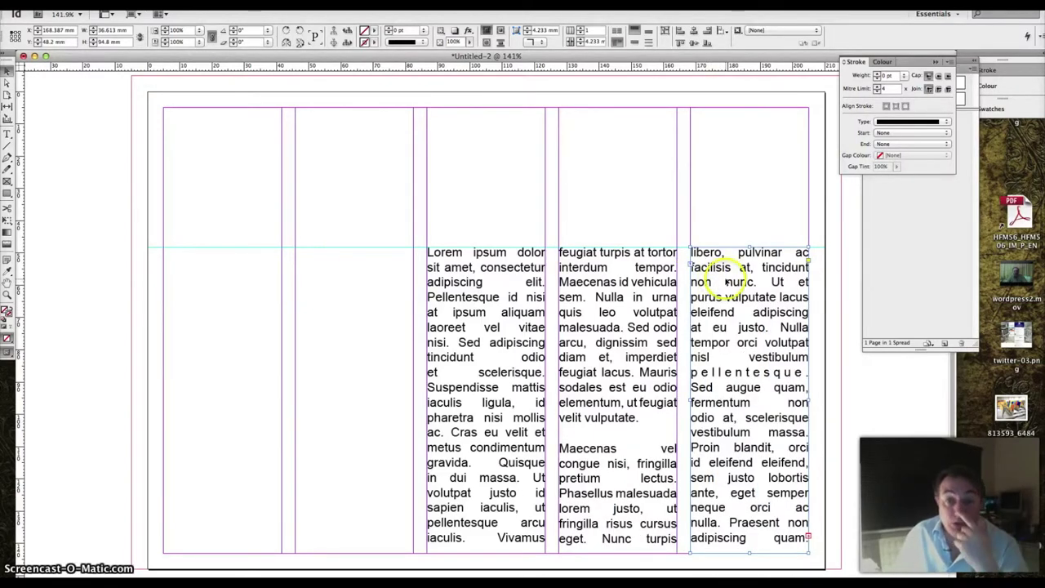
click(479, 313)
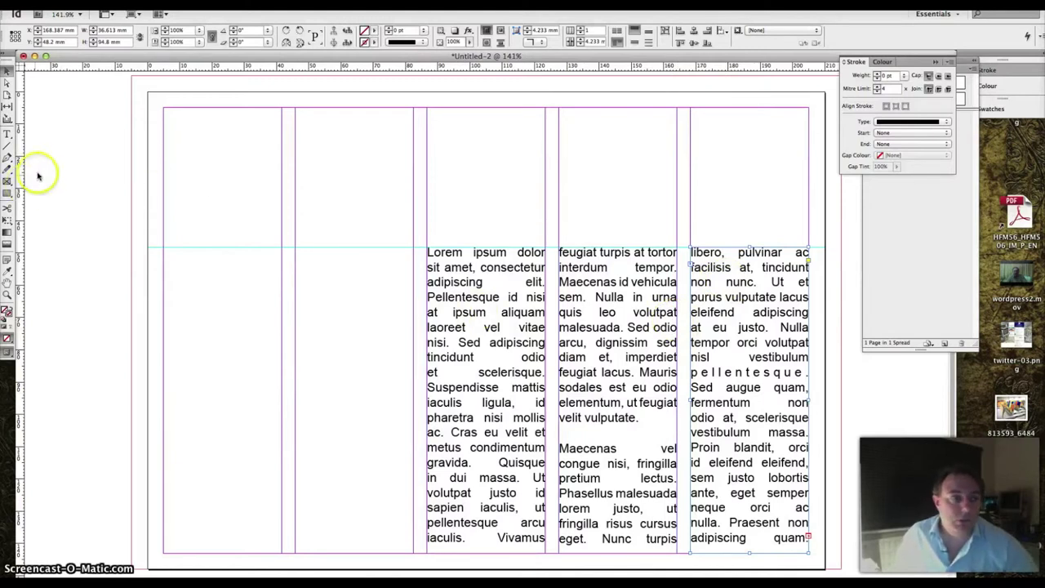
With the Type tool, delete 'quam' from the last line of the fifth-column frame
right_click(458, 361)
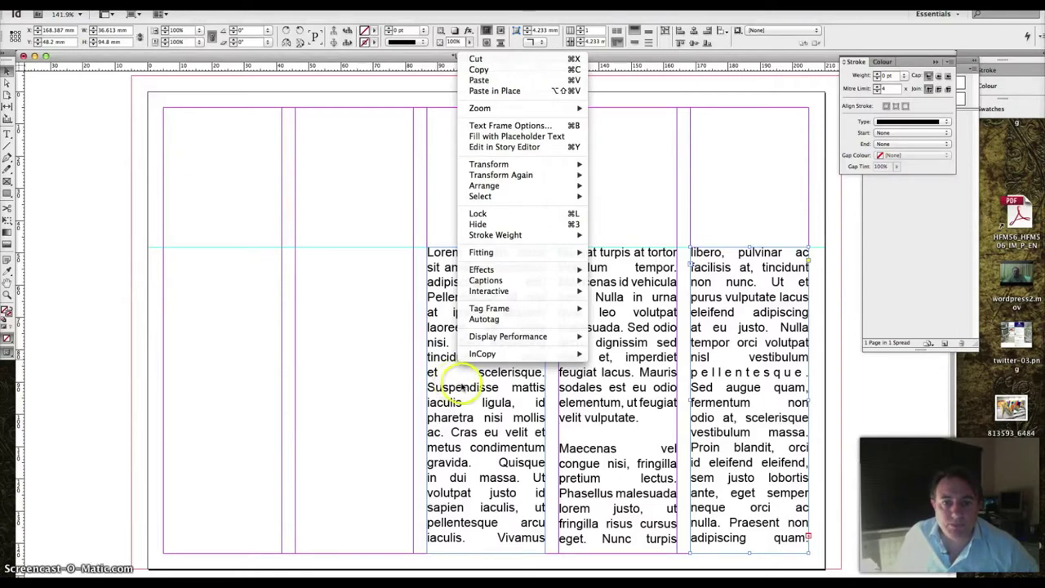
click(46, 209)
mouse_move(23, 184)
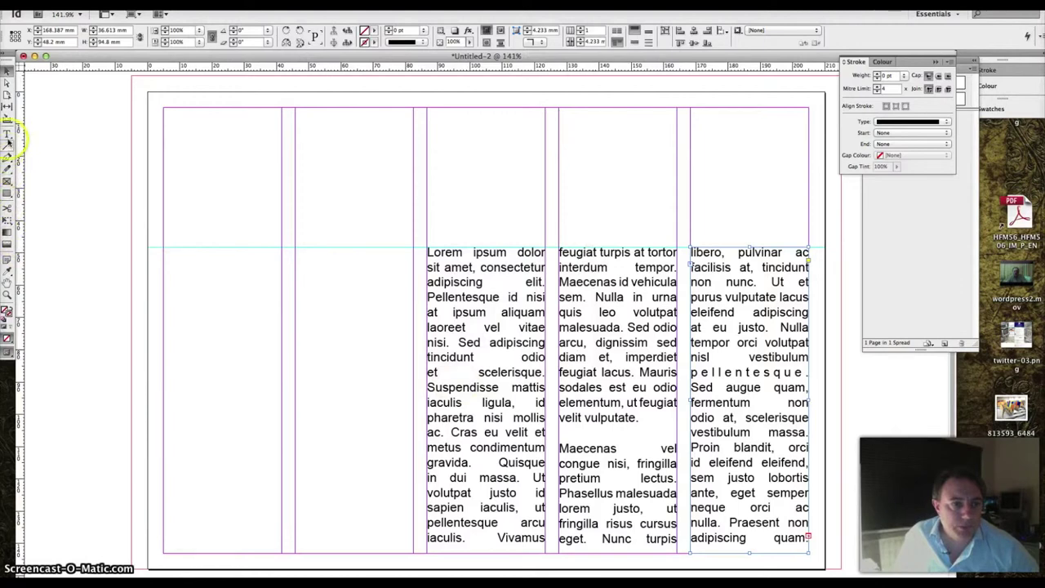
click(7, 134)
double_click(730, 462)
click(735, 462)
click(774, 537)
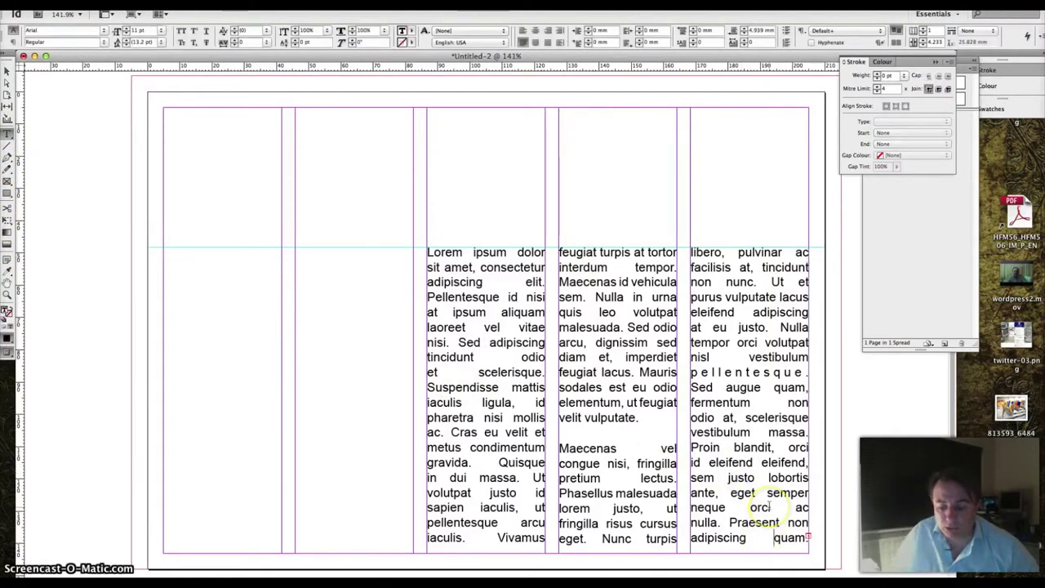
key(Delete)
key(Delete)
key(Delete)
key(Delete)
key(Delete)
key(Delete)
key(Delete)
key(Delete)
key(Delete)
key(Delete)
key(Delete)
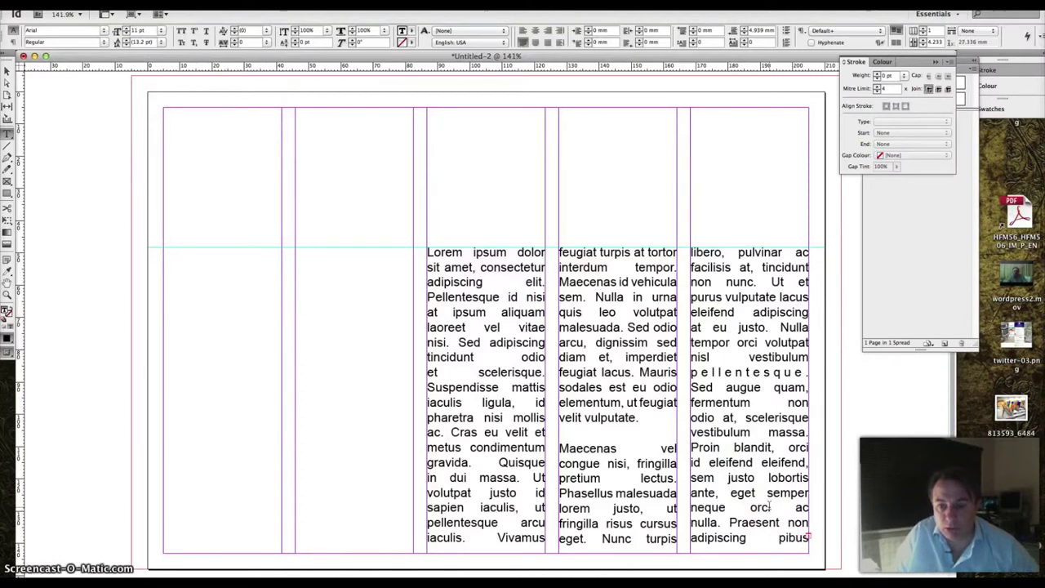
key(Delete)
key(Delete)
key(Delete)
key(Delete)
key(Delete)
key(Delete)
key(Delete)
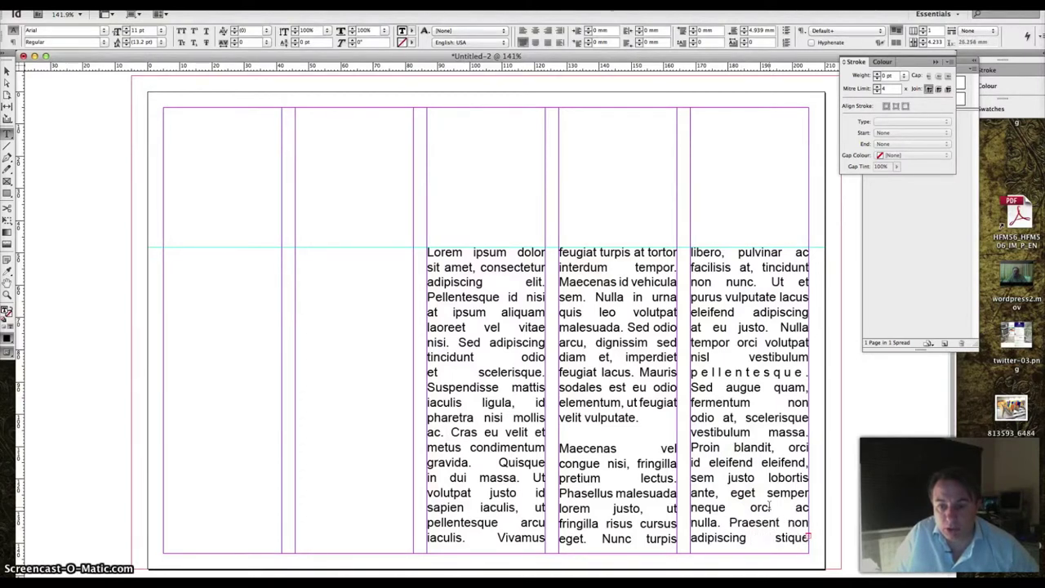
key(Delete)
key(Delete)
key(Delete)
key(Delete)
key(Delete)
key(Delete)
key(Delete)
key(Delete)
key(Delete)
key(Delete)
key(Delete)
key(Delete)
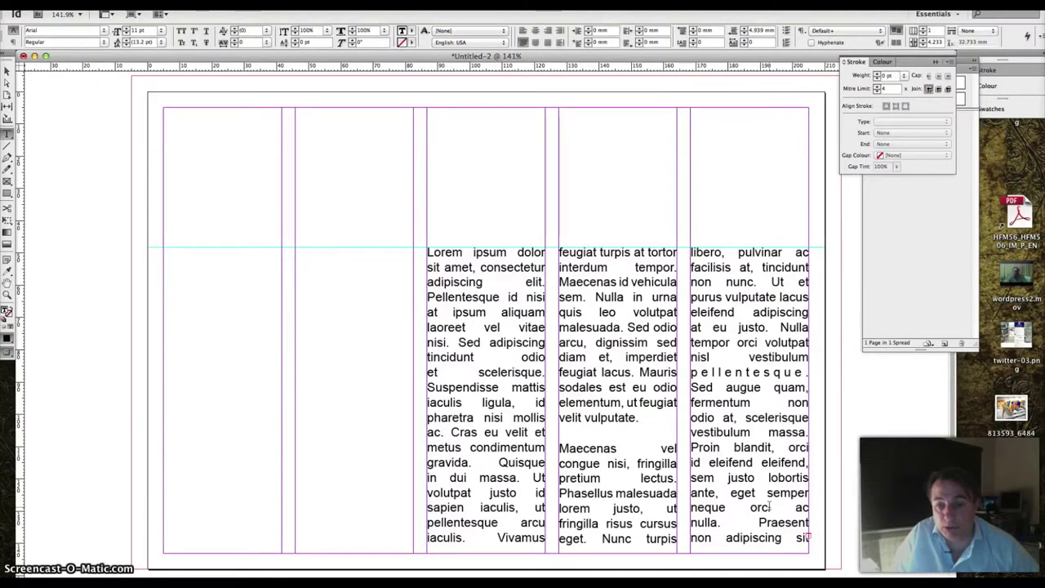
Open the threaded story in the Story Editor
right_click(757, 499)
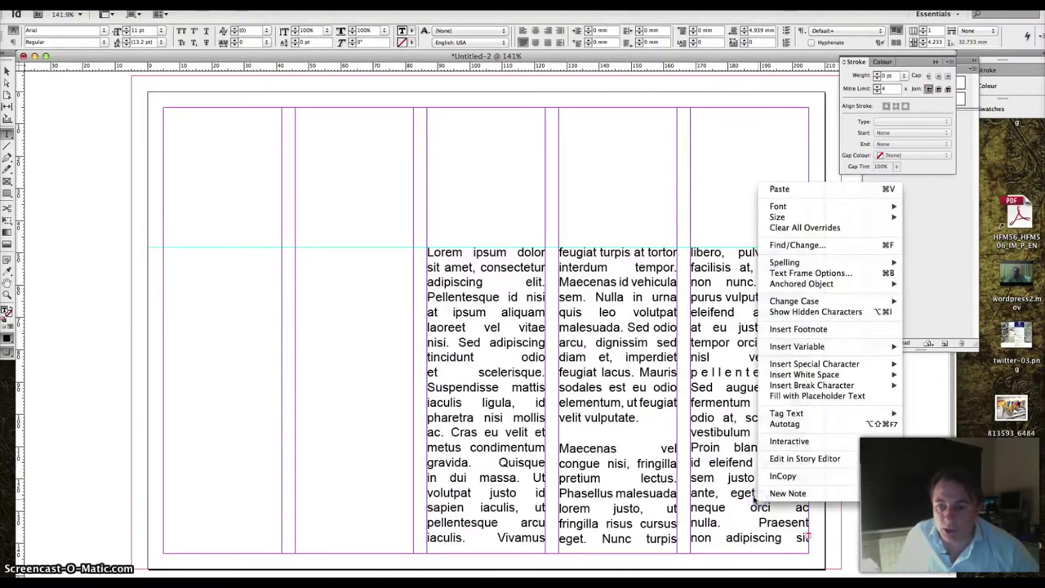
click(797, 461)
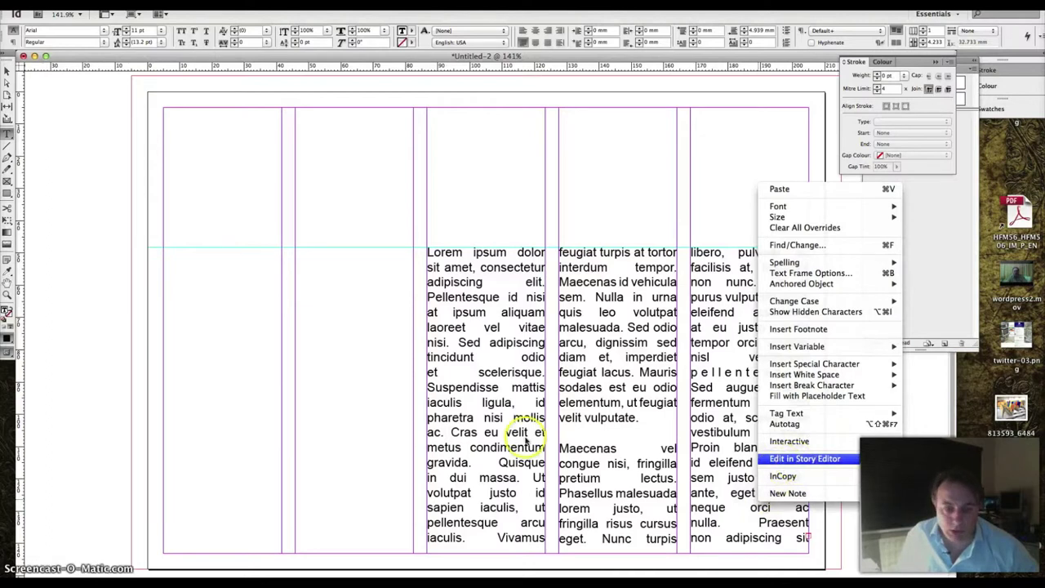
click(9, 132)
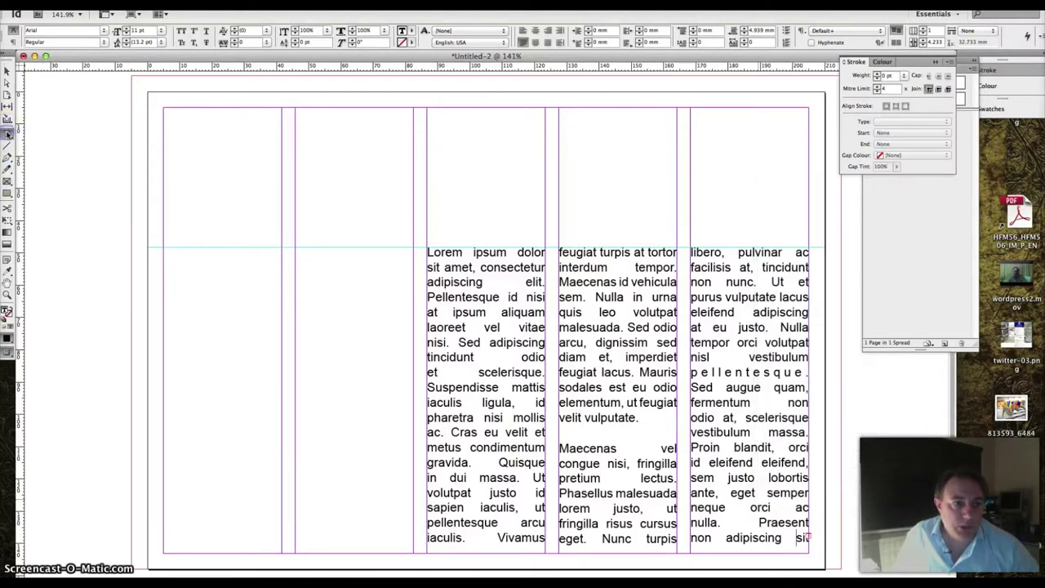
scroll(625, 448, left, 3)
right_click(625, 448)
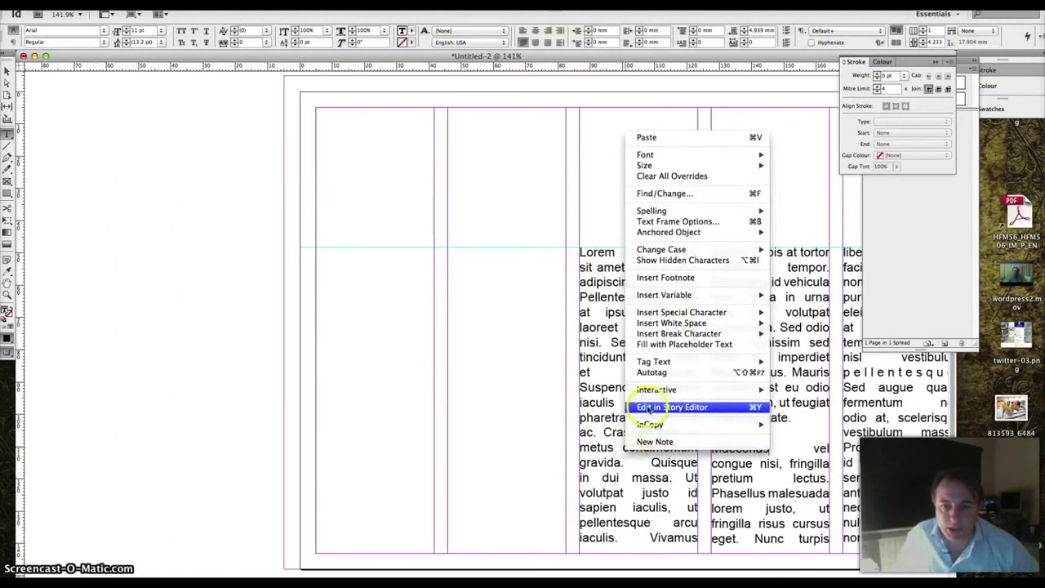
click(672, 407)
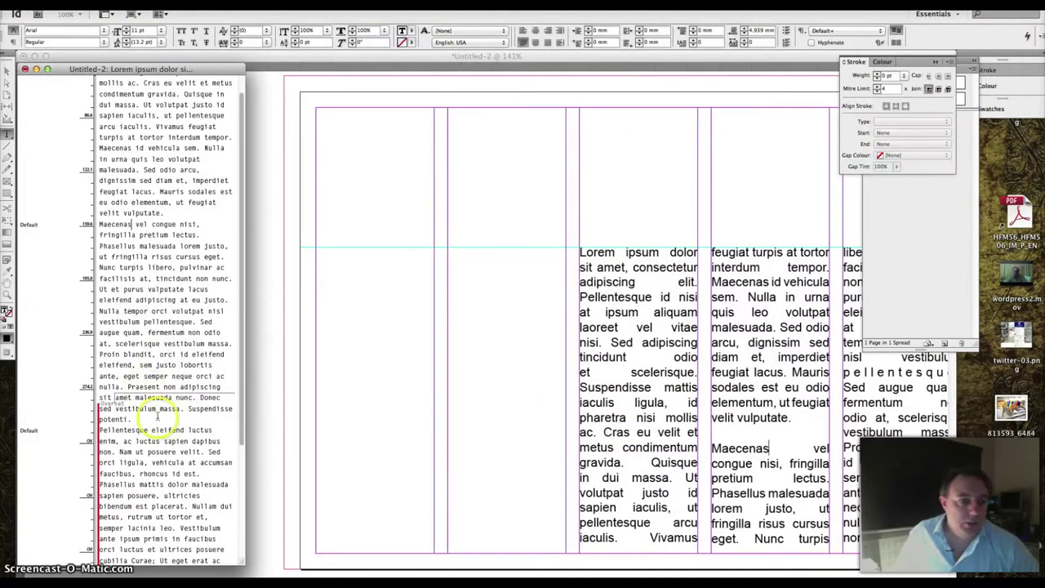
Delete the text from 'amet' to the end so the story ends with 'sit.'
double_click(124, 398)
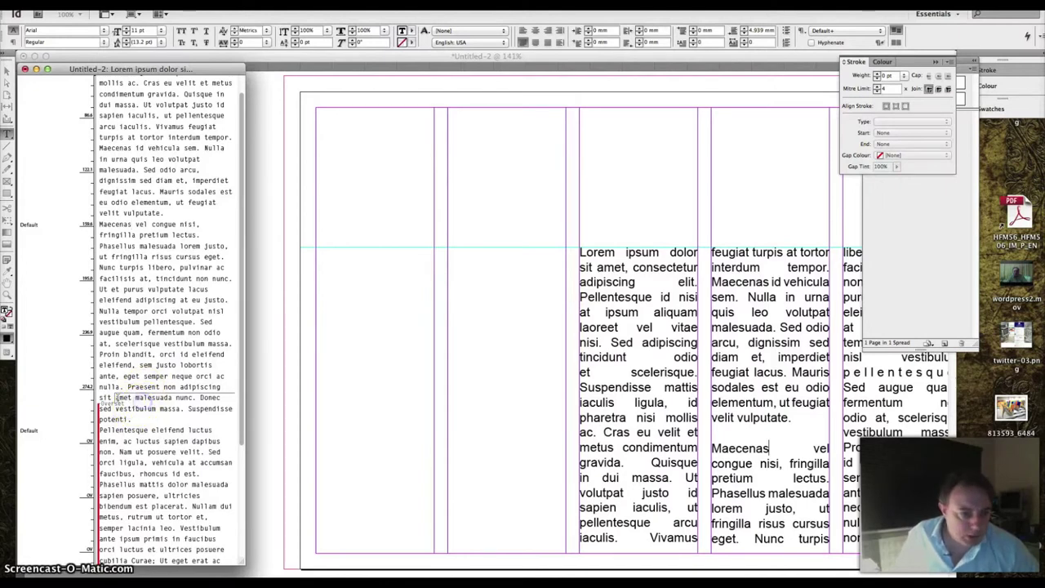
drag(116, 400, 191, 563)
key(Delete)
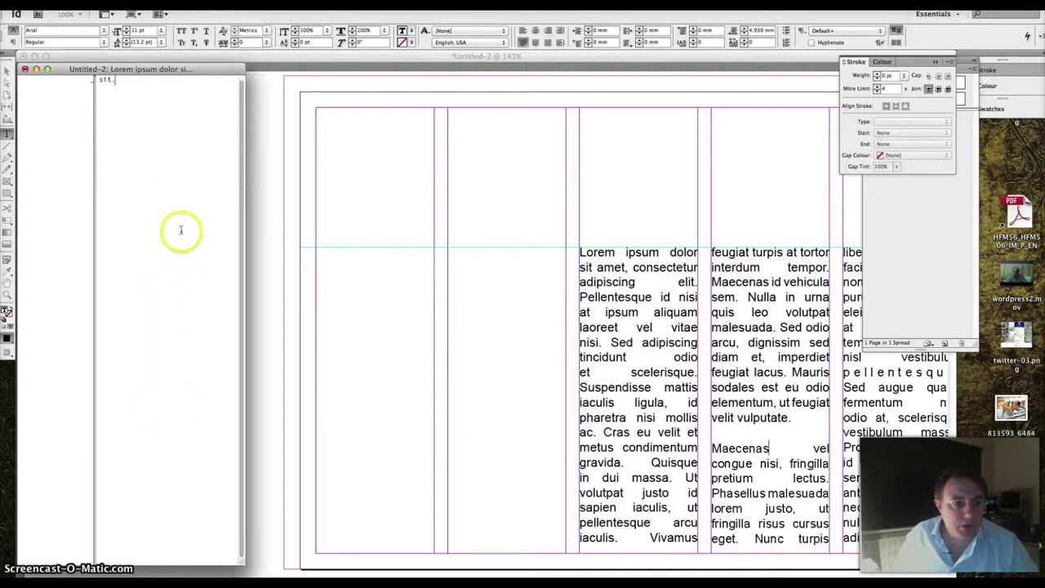
click(25, 71)
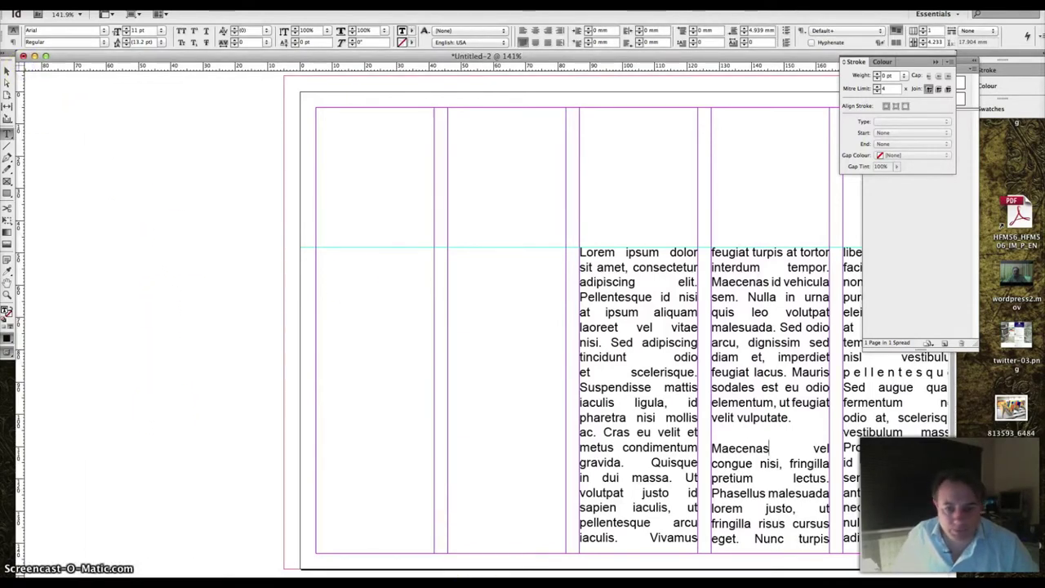
With the Selection tool, nudge the horizontal guide down slightly
scroll(432, 327, right, 10)
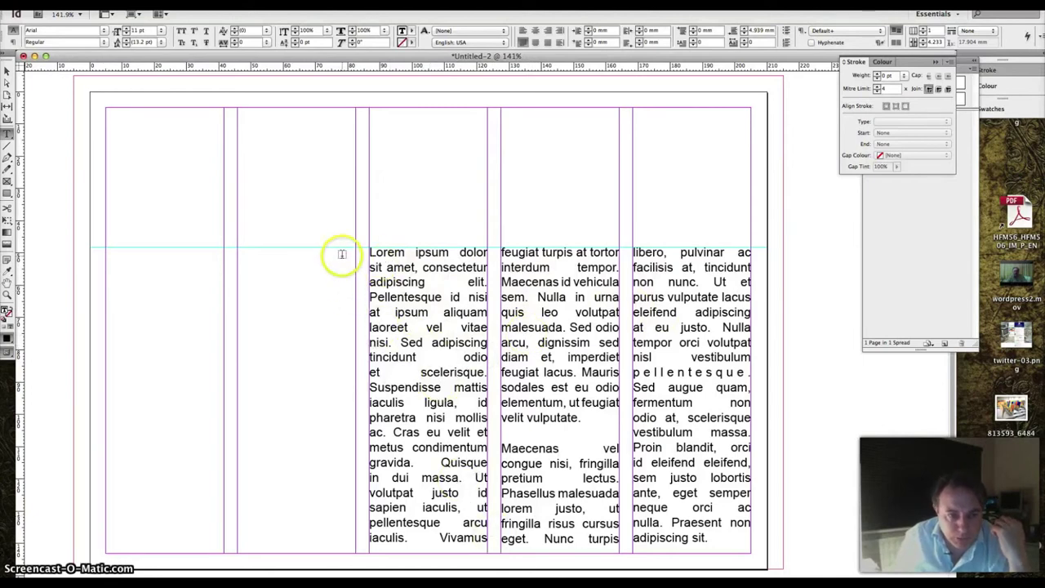
click(7, 72)
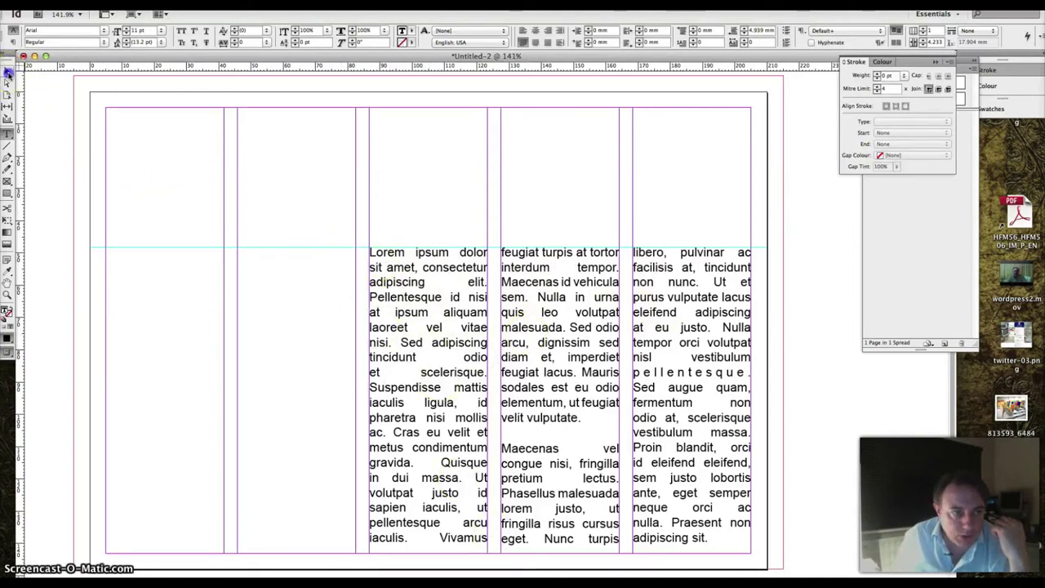
click(266, 248)
drag(265, 249, 266, 254)
Snap the tops of the left, middle and right text frames to the guide, aligned at 50.4 mm
click(373, 264)
drag(430, 253, 427, 254)
click(514, 249)
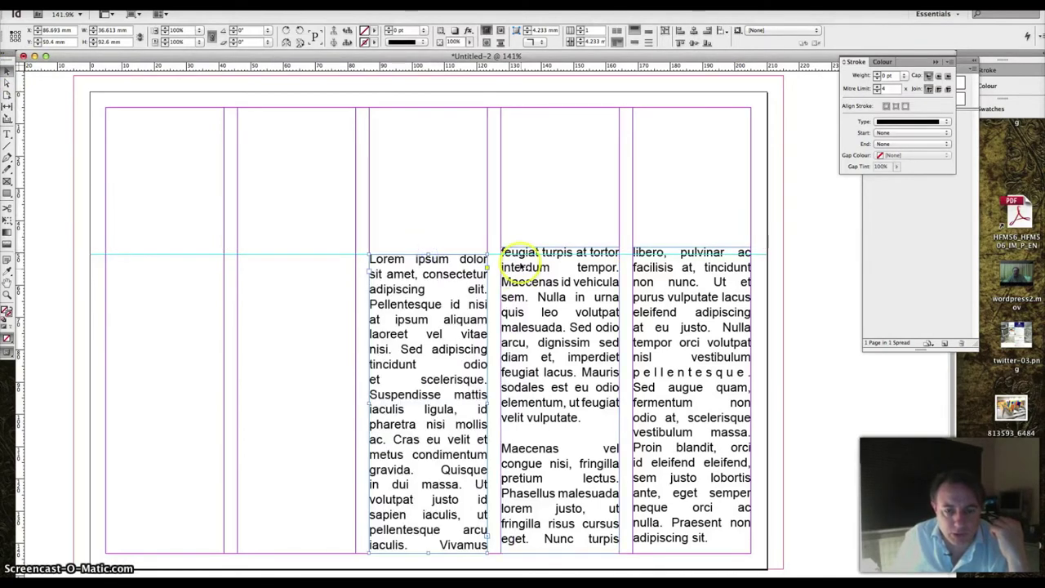
drag(561, 247, 561, 254)
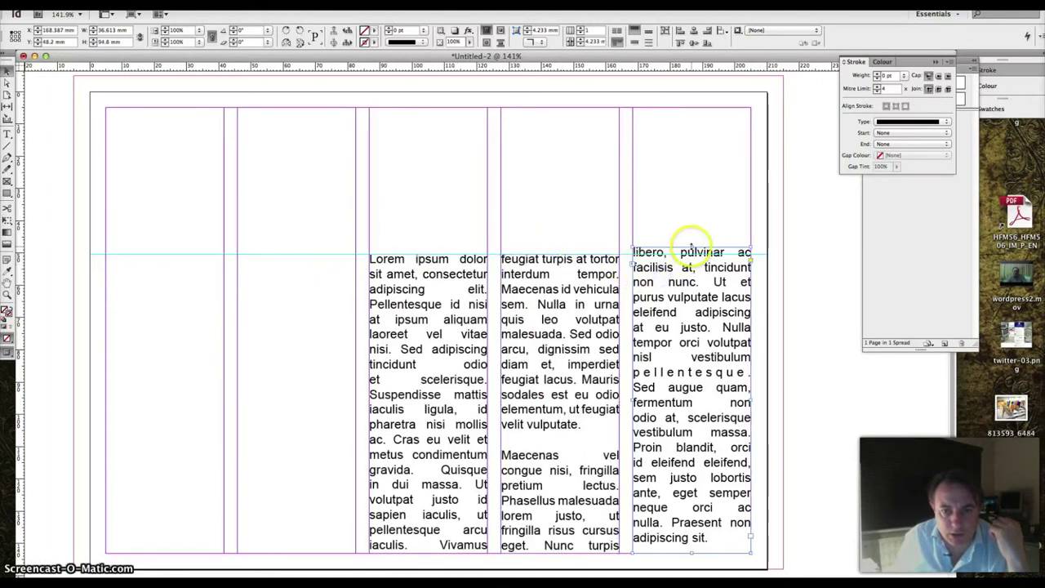
drag(690, 249, 690, 254)
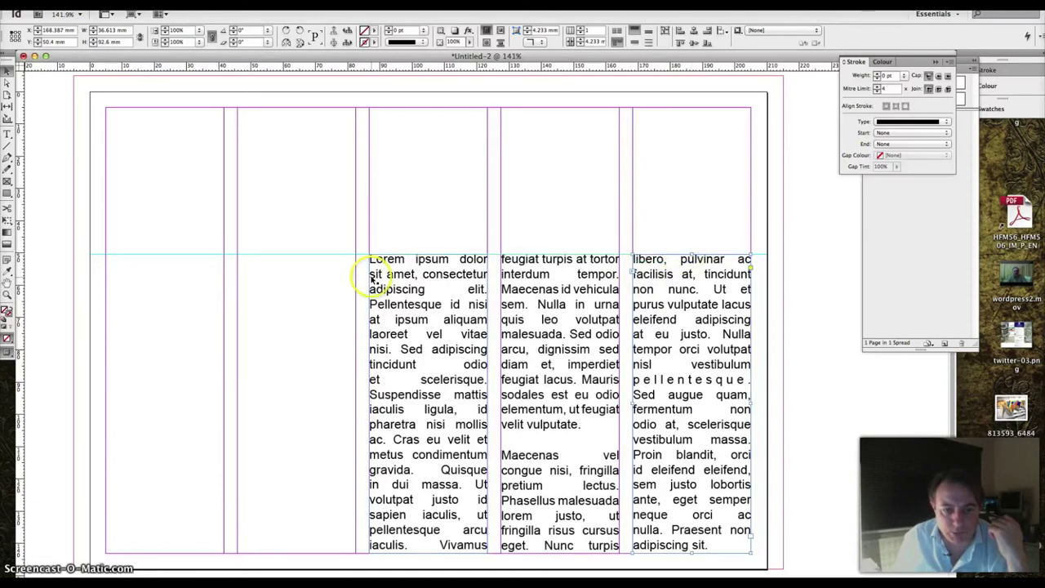
click(324, 303)
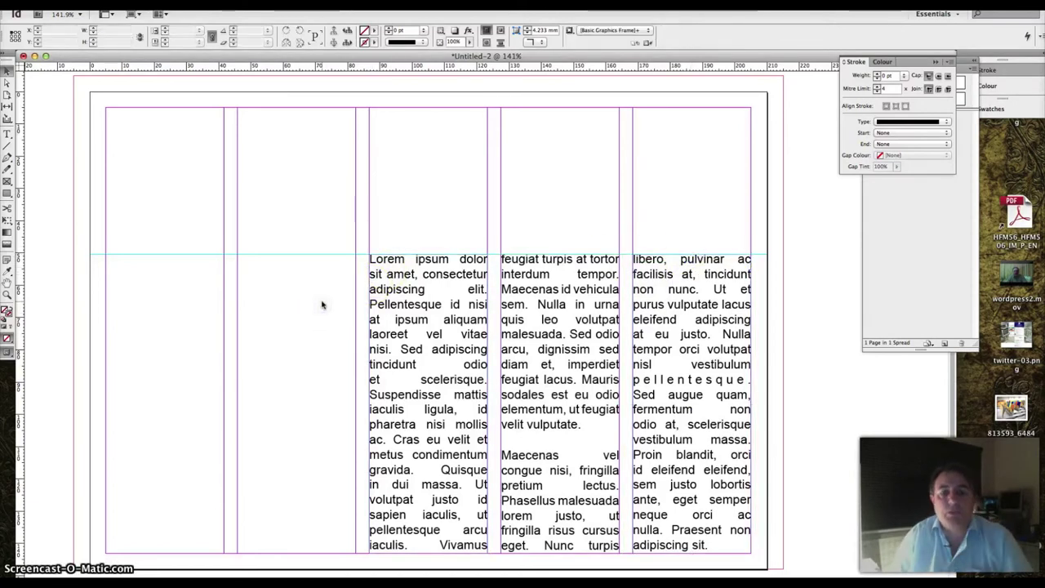